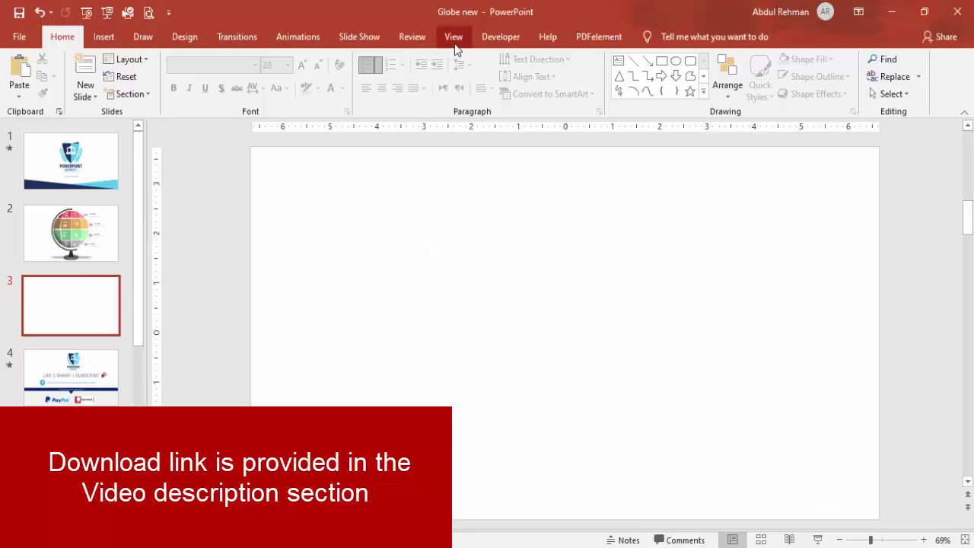
Turn on the slide guides and draw a large circle over the slide centre.
left_click(453, 37)
left_click(302, 93)
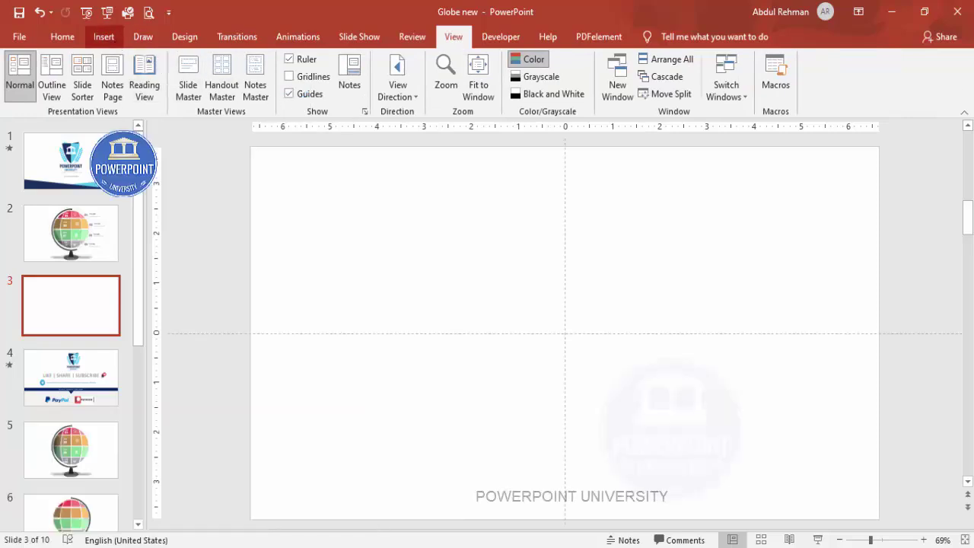
left_click(106, 36)
left_click(226, 95)
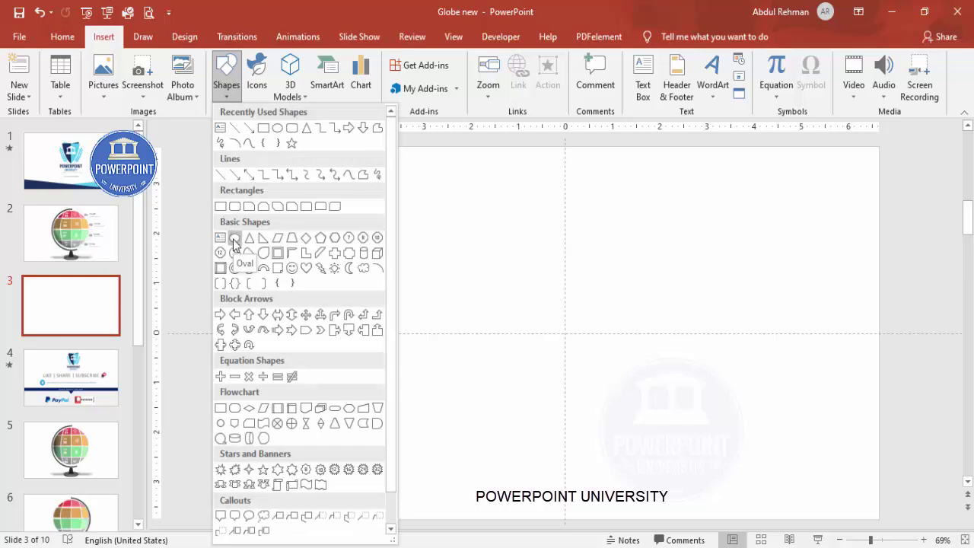
left_click_drag(467, 234, 653, 454)
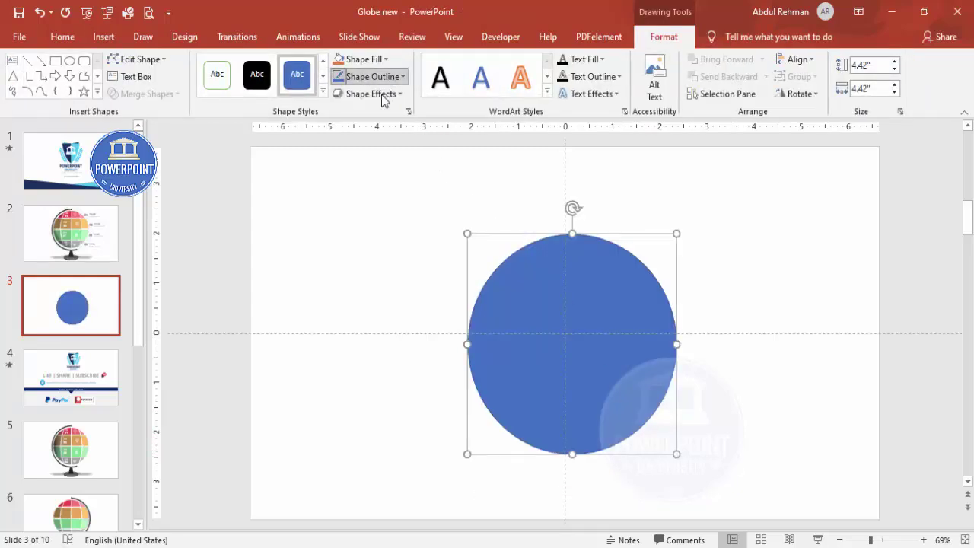
Remove the circle's outline and align it to the slide's centre and middle.
left_click(380, 82)
left_click(382, 239)
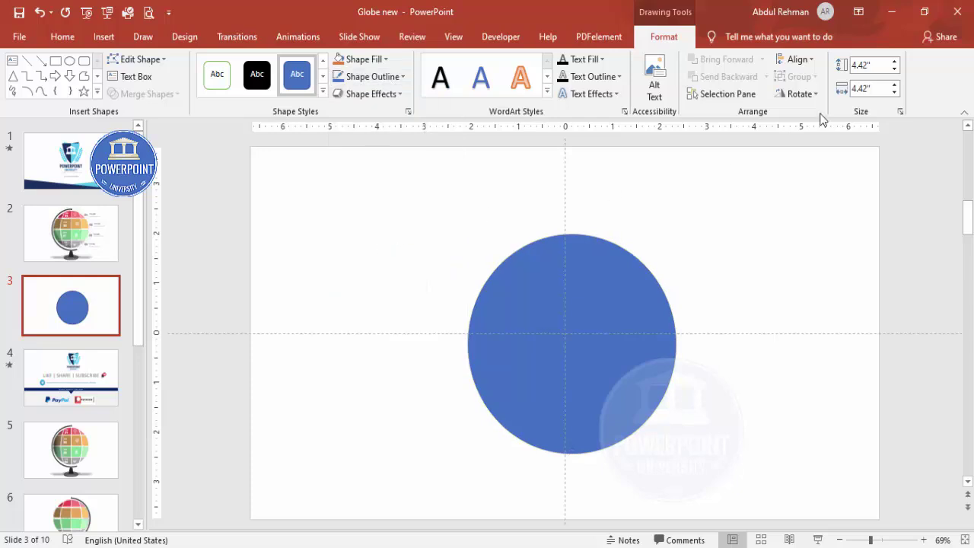
left_click(796, 59)
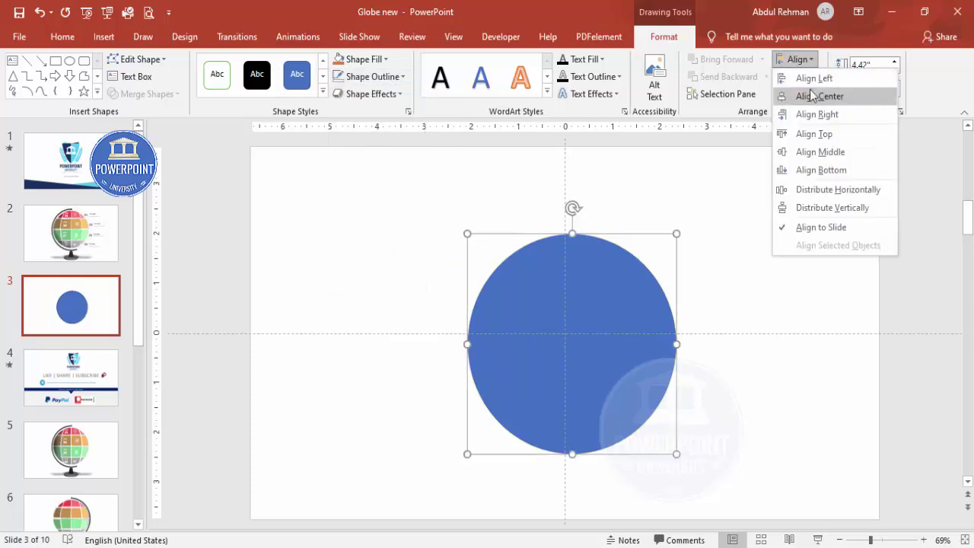
left_click(811, 95)
left_click(799, 59)
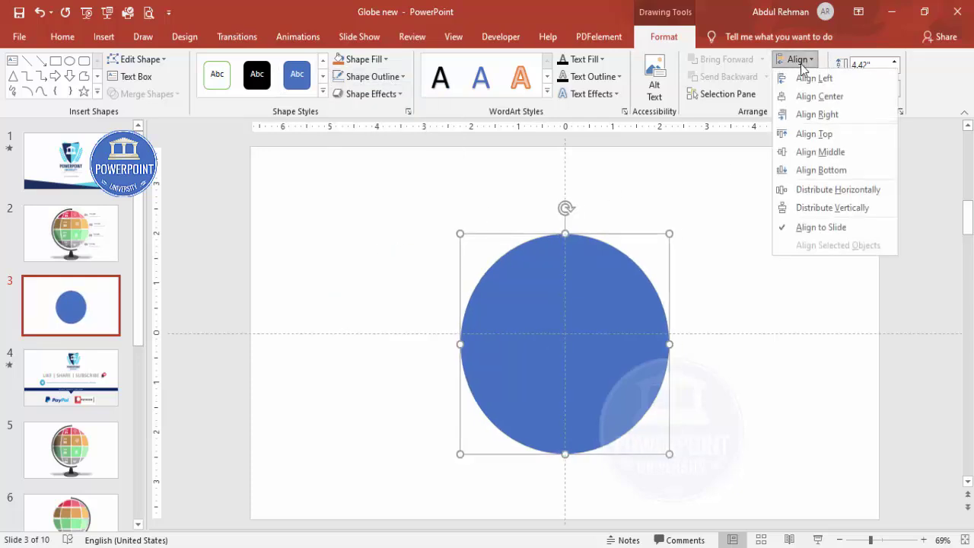
left_click(833, 152)
left_click(741, 241)
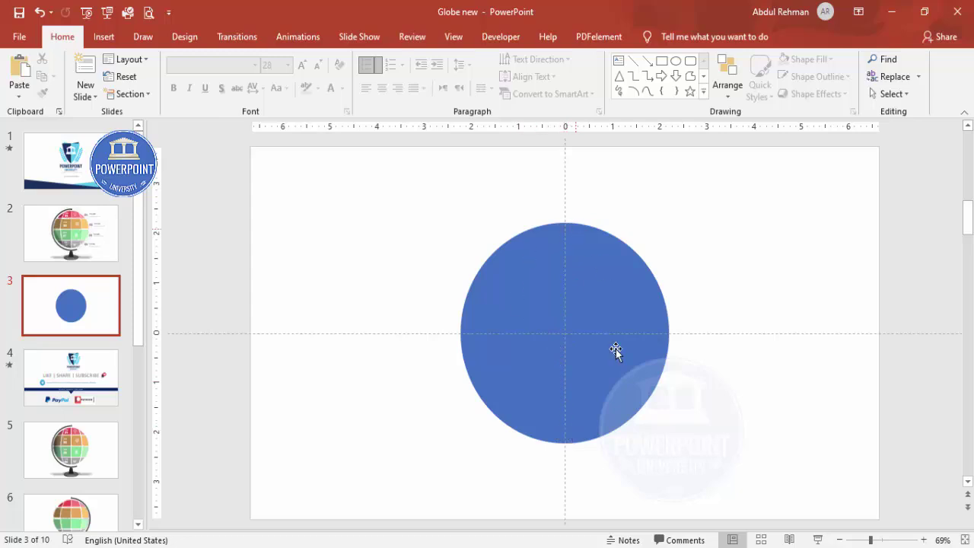
Draw a tall thin rectangle running vertically through the circle.
left_click(94, 37)
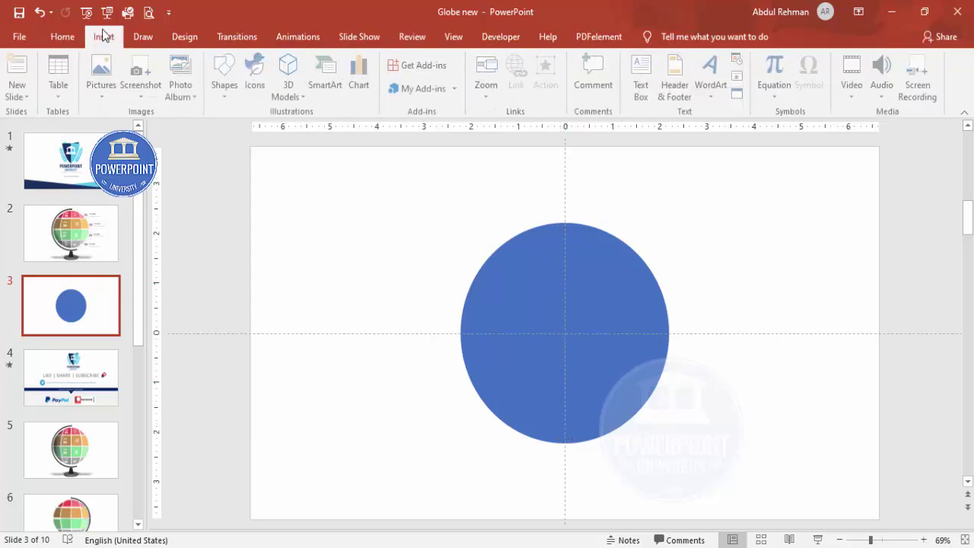
left_click(224, 82)
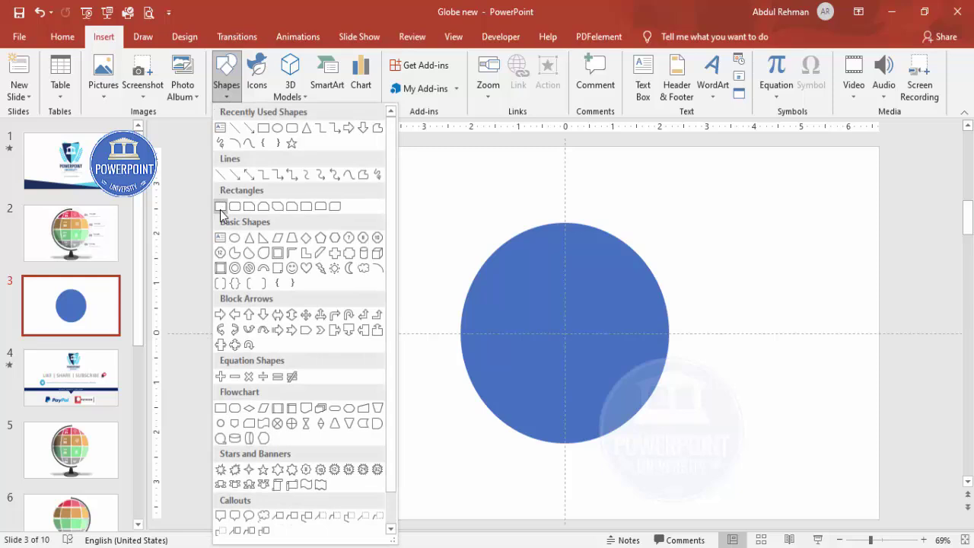
left_click(221, 206)
left_click_drag(563, 173, 569, 483)
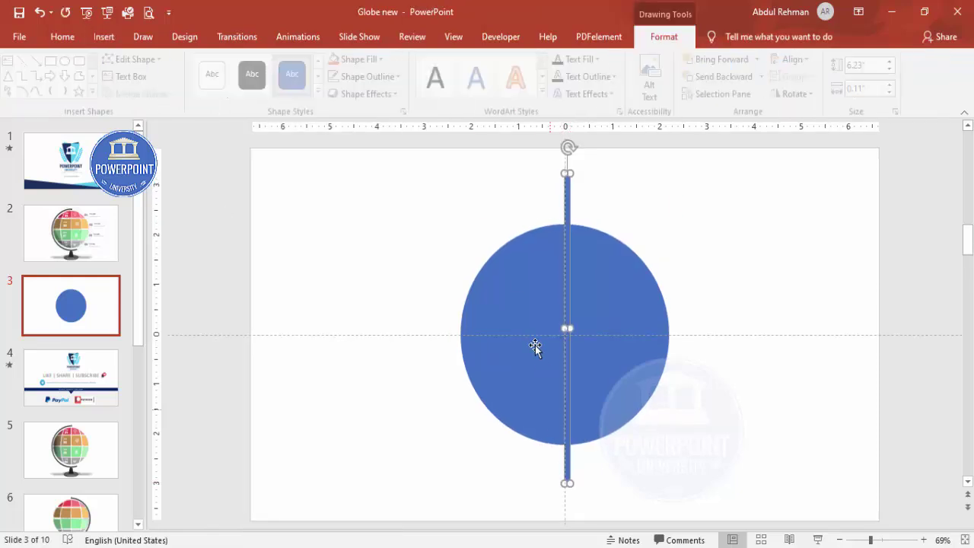
Give the bar no outline, a light blue fill and a 0.11" width.
left_click(368, 76)
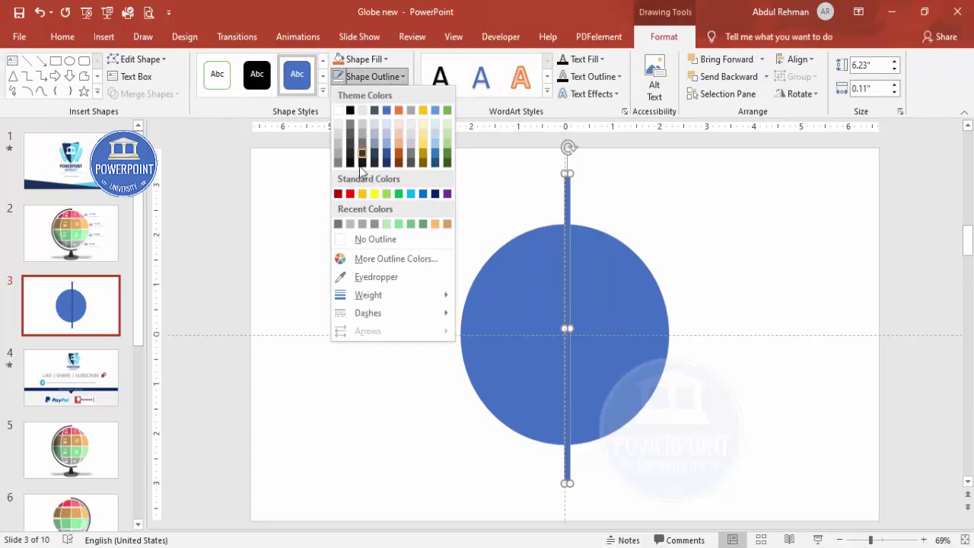
left_click(375, 239)
left_click(361, 58)
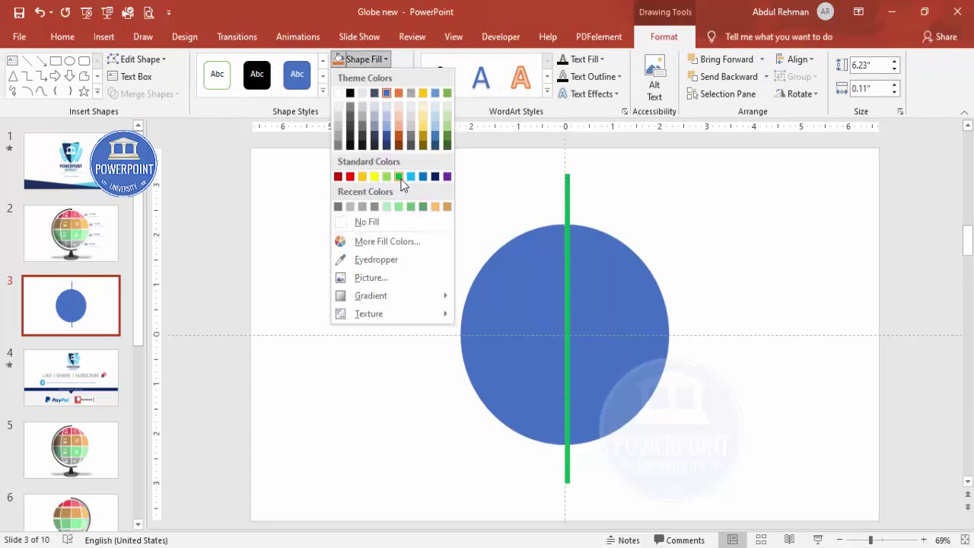
left_click(407, 177)
left_click(869, 86)
type("0.11")
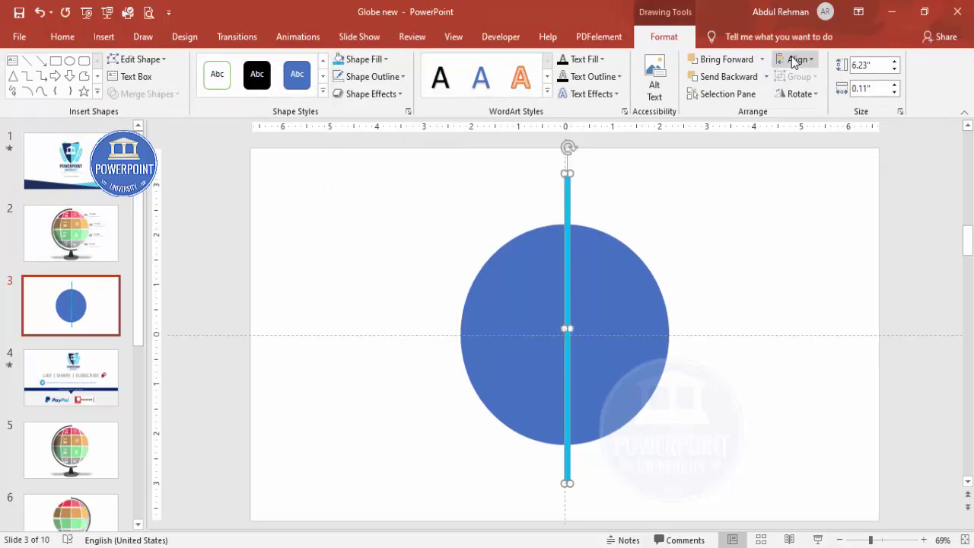
Align the bar to the slide's centre and middle.
left_click(797, 60)
left_click(814, 94)
left_click(805, 61)
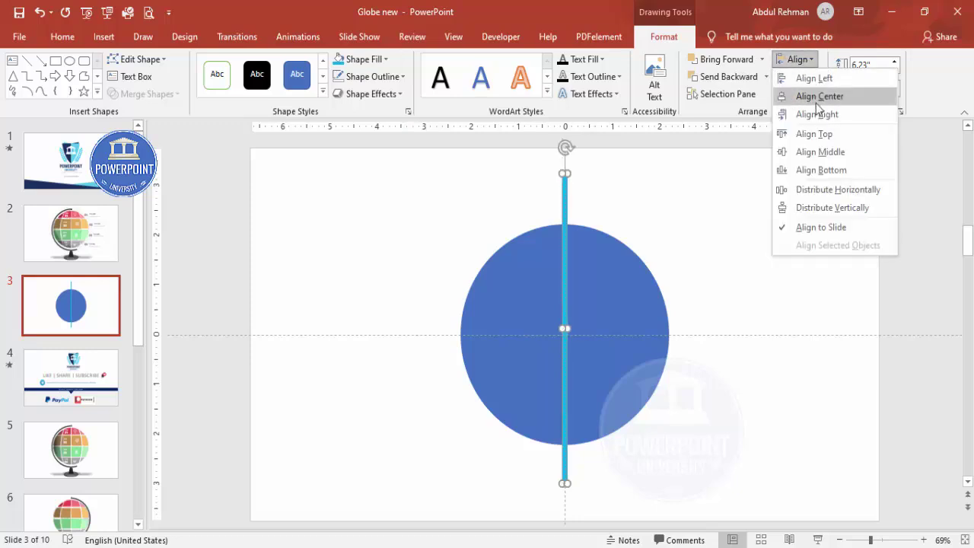
left_click(845, 151)
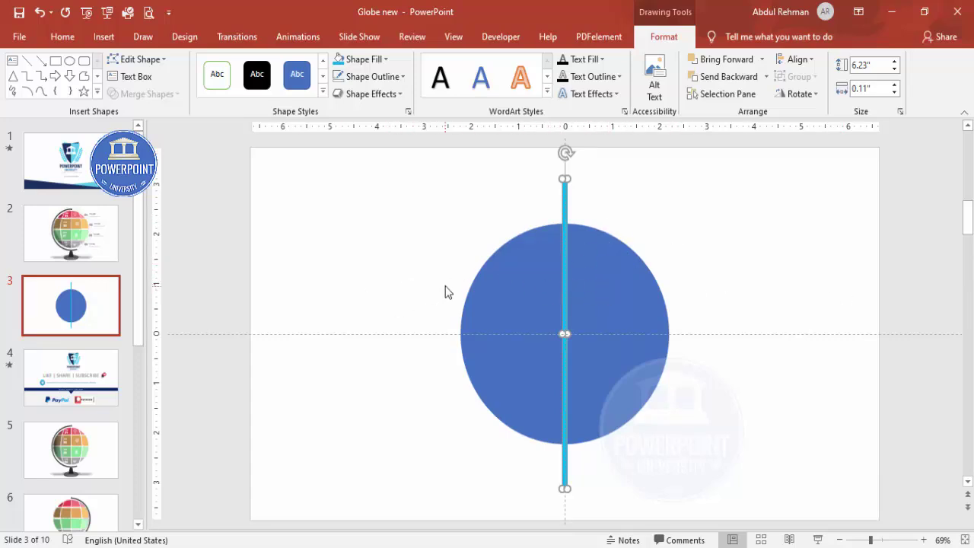
Duplicate the bar, rotate it 90° to horizontal and centre it across the circle.
key("ctrl+d")
left_click_drag(571, 210, 632, 198)
left_click(795, 93)
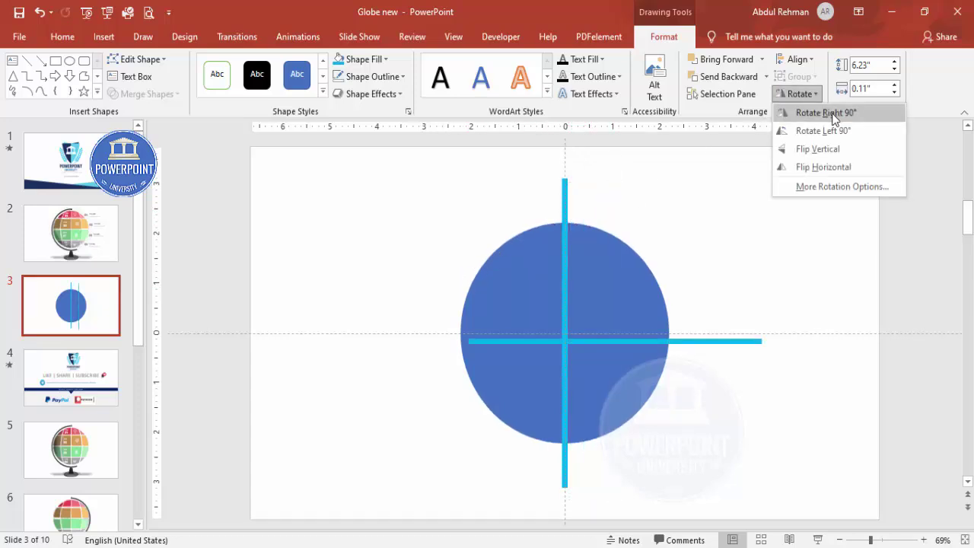
left_click(835, 113)
left_click_drag(720, 341, 664, 332)
left_click(795, 59)
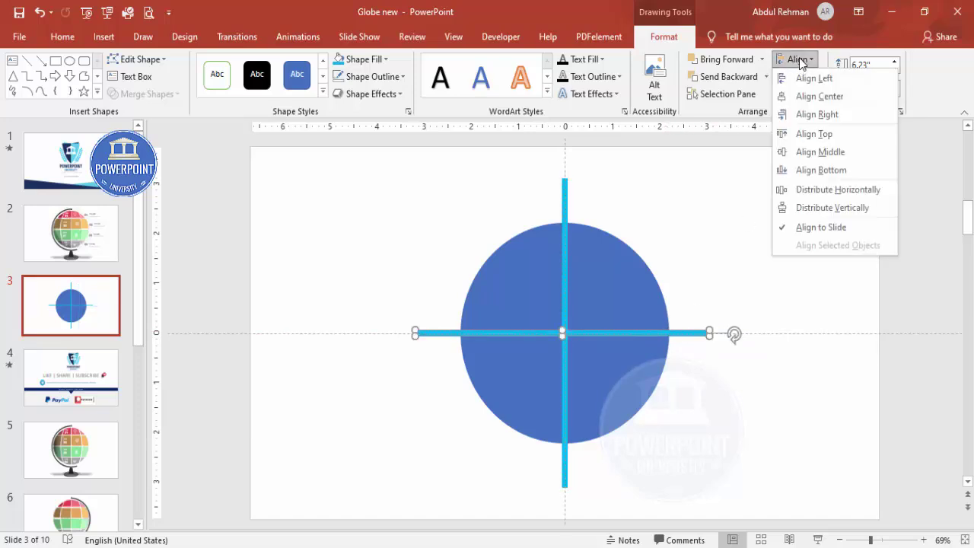
left_click(813, 96)
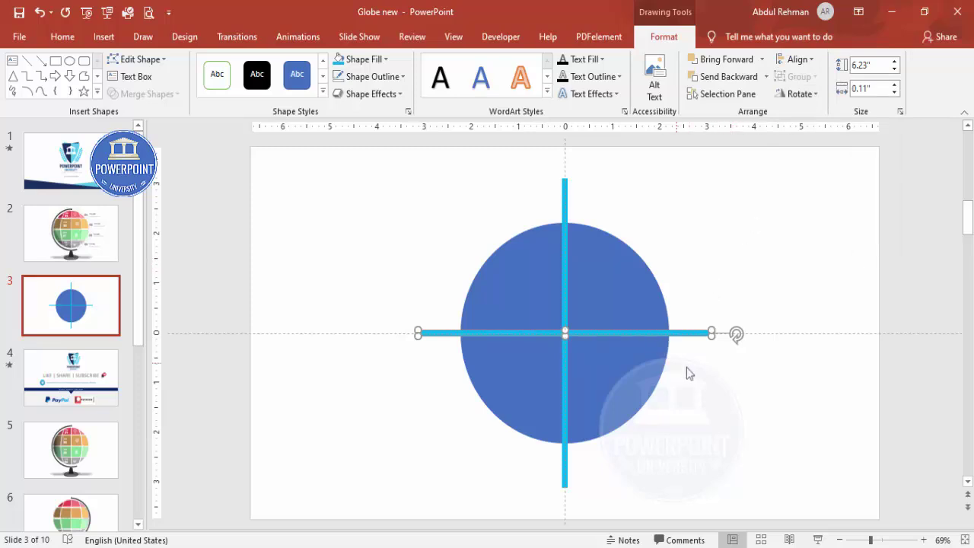
Copy the horizontal bar once higher and once lower on the circle, evenly spaced.
left_click_drag(697, 333, 699, 281)
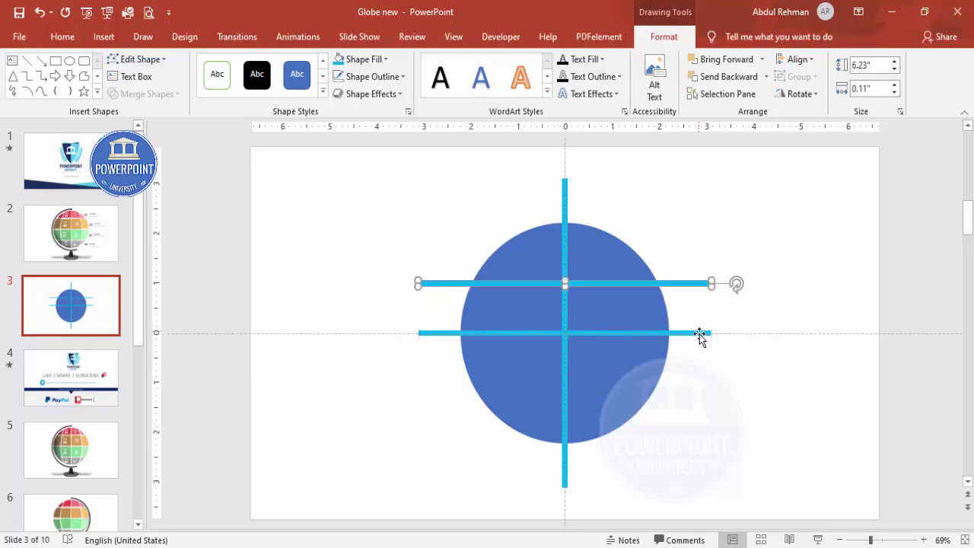
left_click(699, 334)
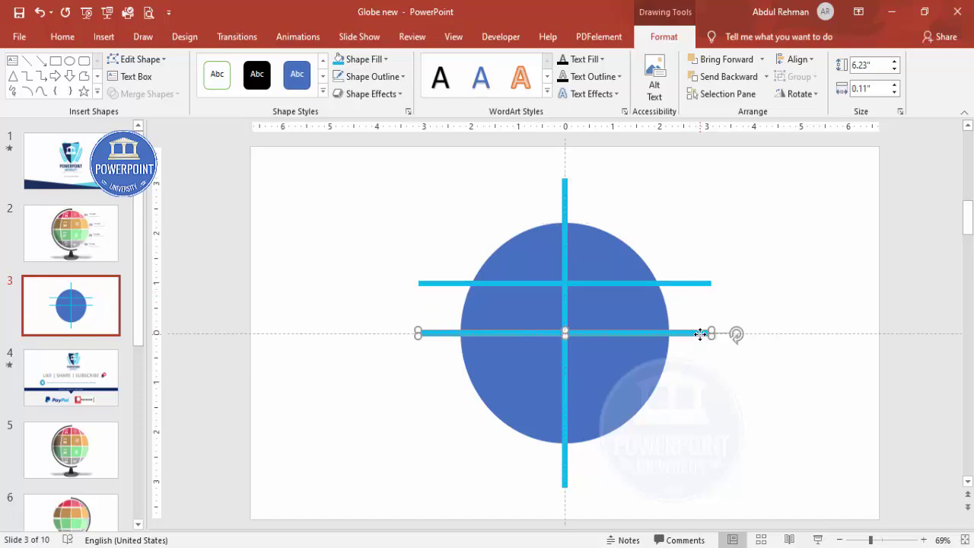
left_click_drag(699, 334, 700, 384)
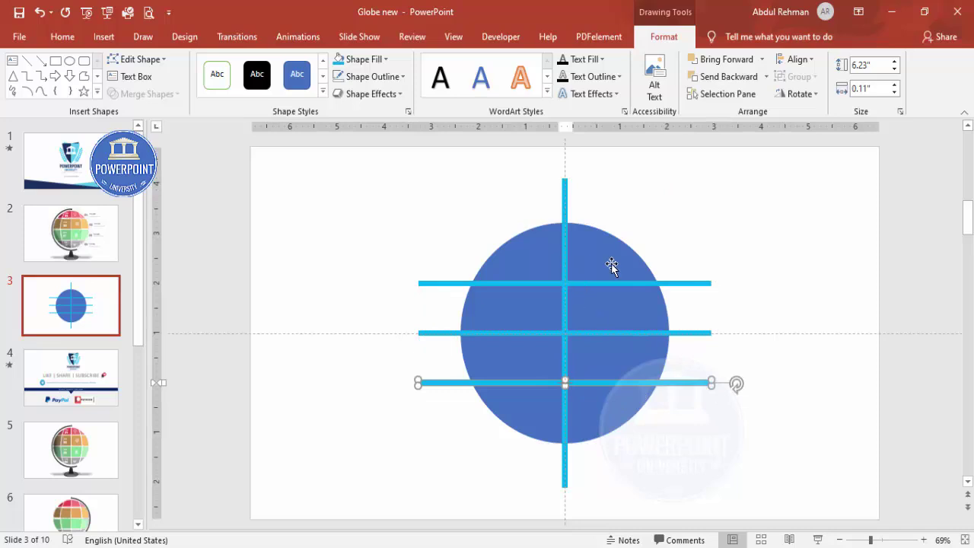
left_click(717, 236)
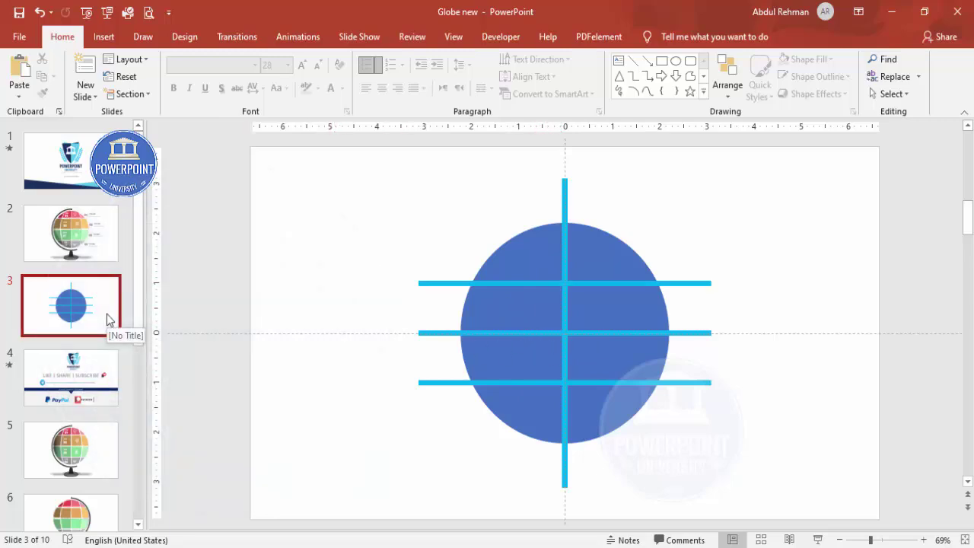
Insert a new slide 4 after slide 3 and delete its title and content placeholders.
right_click(107, 346)
key("Escape")
right_click(107, 346)
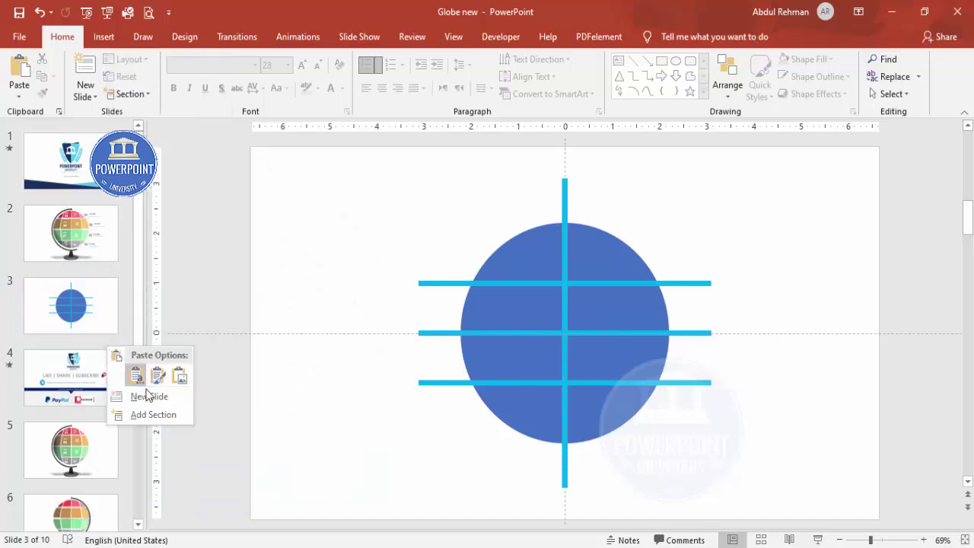
left_click(148, 396)
left_click(586, 170)
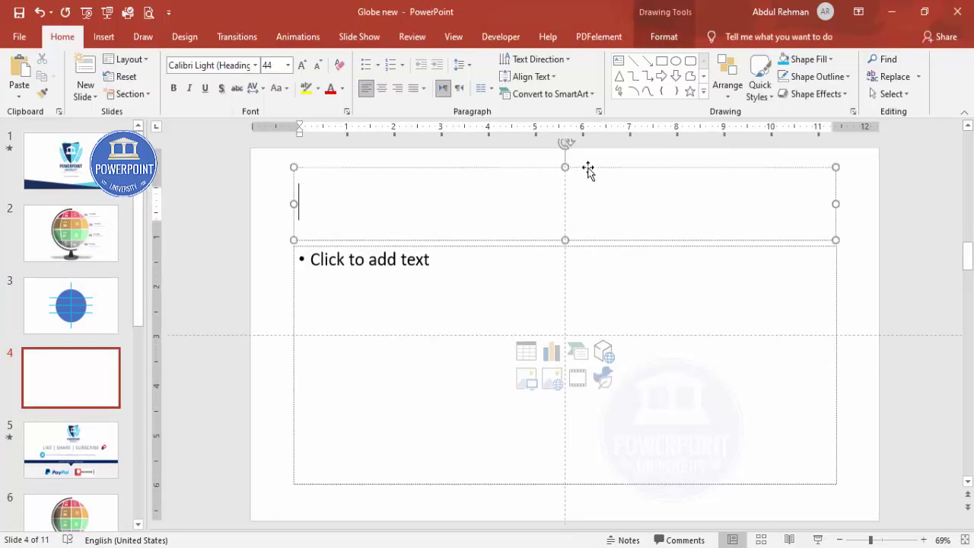
left_click(586, 168)
key("Delete")
left_click(591, 240)
key("Delete")
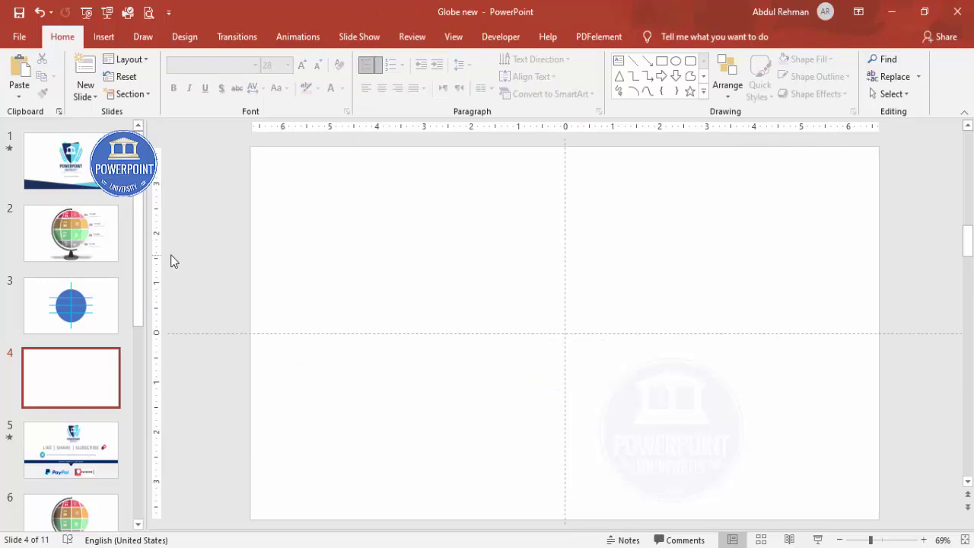
Copy the blue circle from slide 3 and paste it onto slide 4.
left_click(100, 300)
left_click(518, 240)
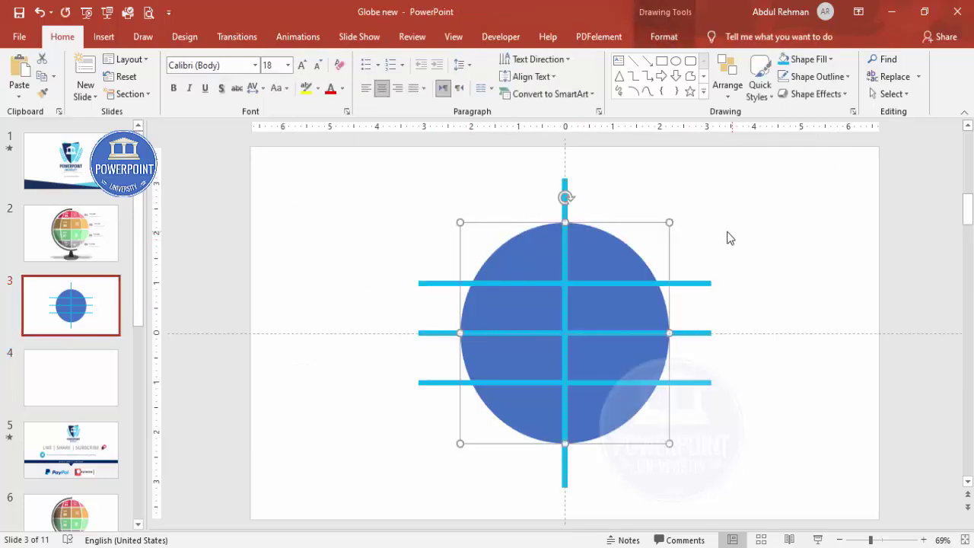
left_click(60, 383)
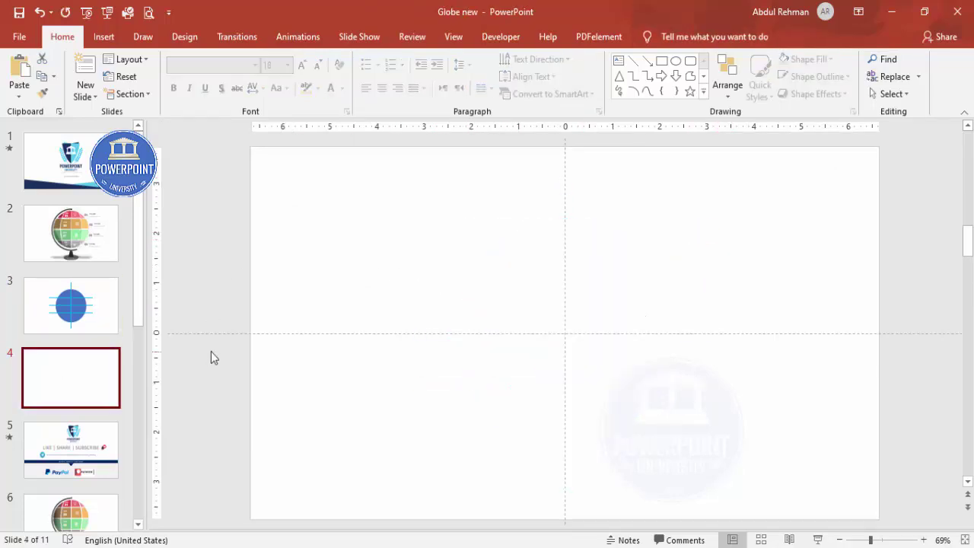
key("ctrl+v")
left_click(754, 215)
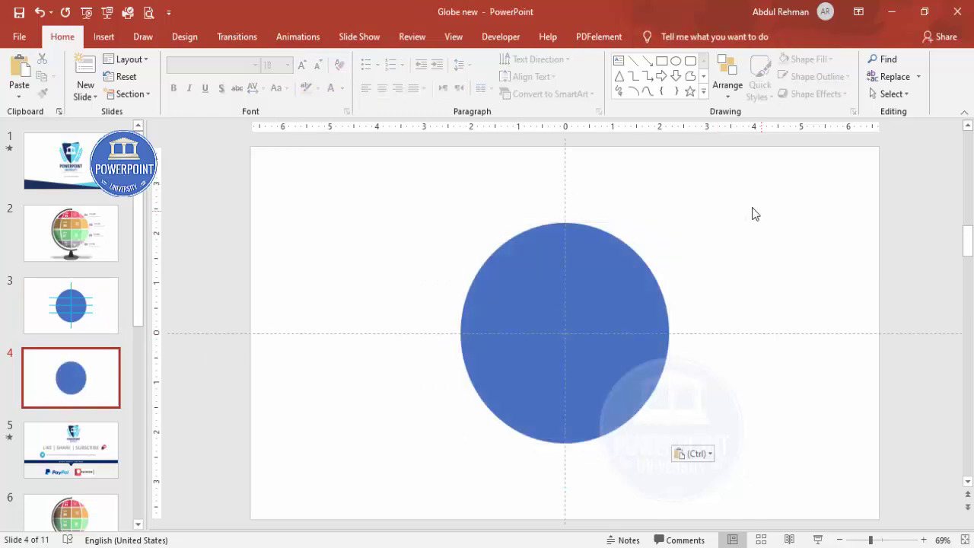
left_click(607, 271)
left_click(405, 237)
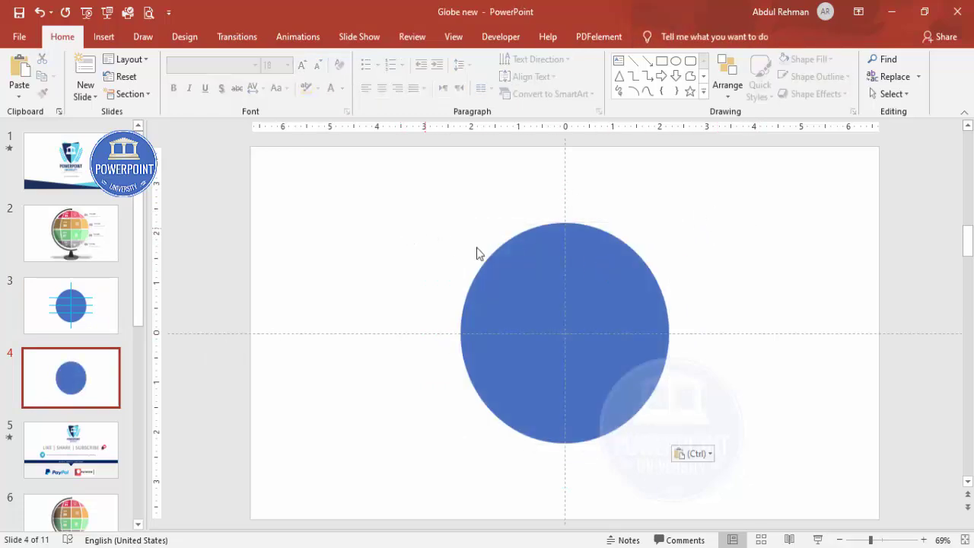
left_click(536, 265)
Duplicate the circle up and to the right and fill the copy light orange.
left_click_drag(537, 265, 688, 261)
left_click(663, 37)
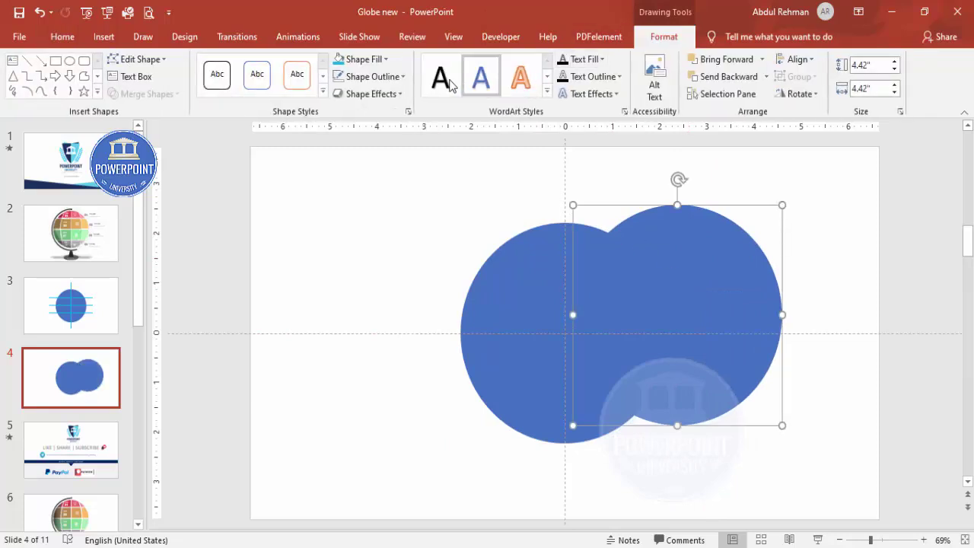
left_click(379, 65)
left_click(407, 125)
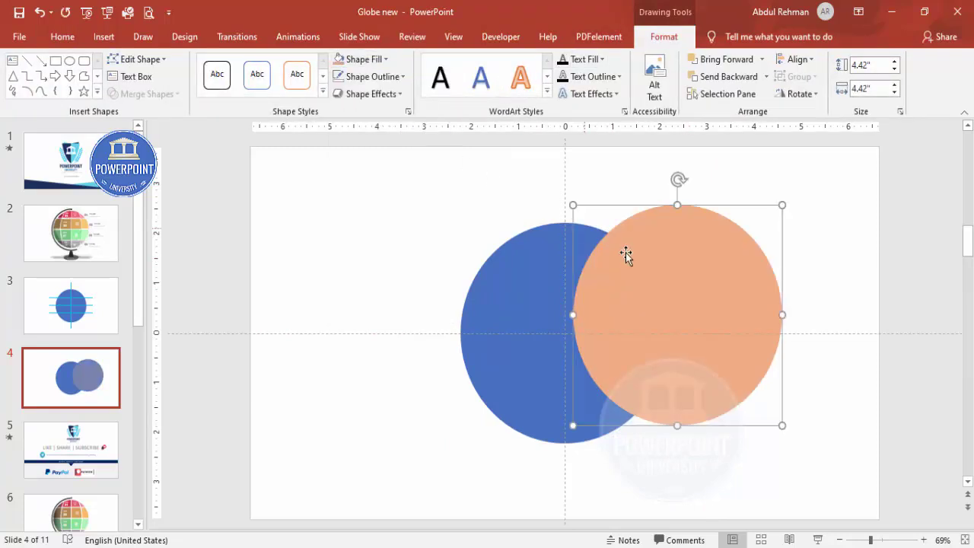
right_click(662, 291)
left_click(735, 512)
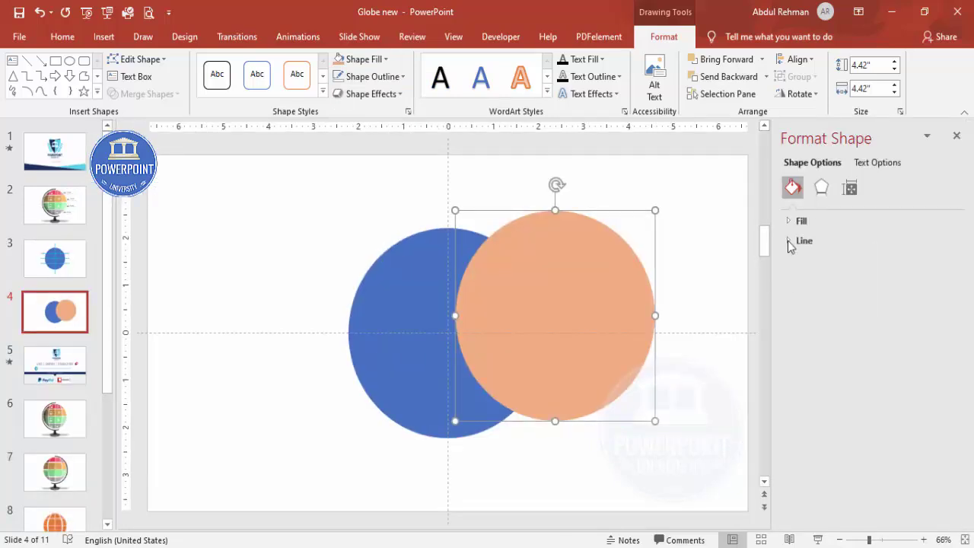
Make the orange circle 18% transparent and stretch it into a 5.81" tall ellipse over the blue circle.
left_click(791, 221)
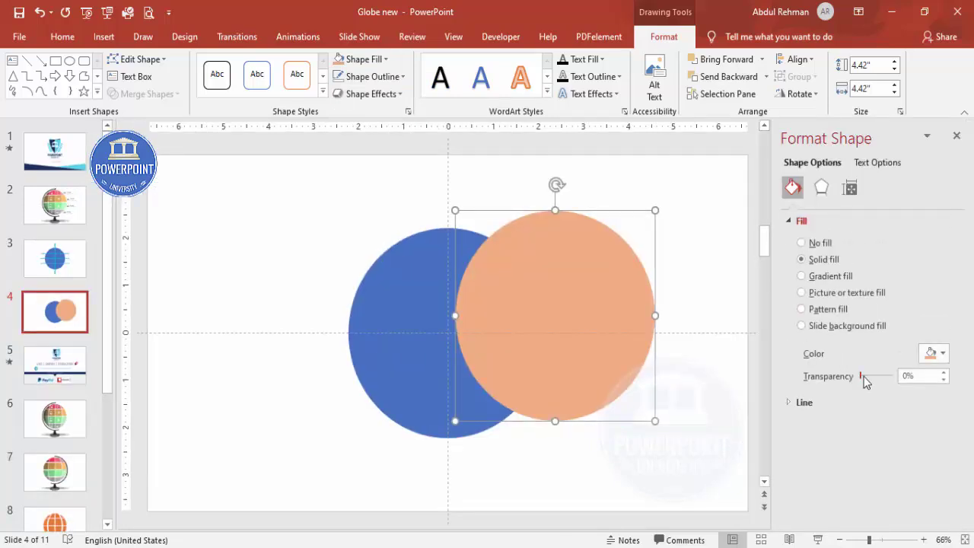
left_click_drag(863, 376, 865, 376)
left_click_drag(587, 337, 569, 369)
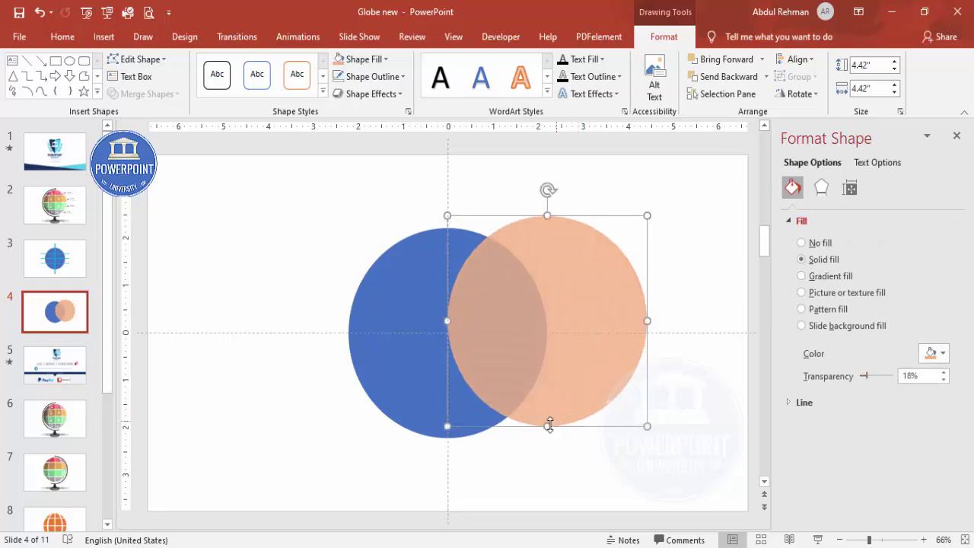
left_click_drag(548, 425, 540, 471)
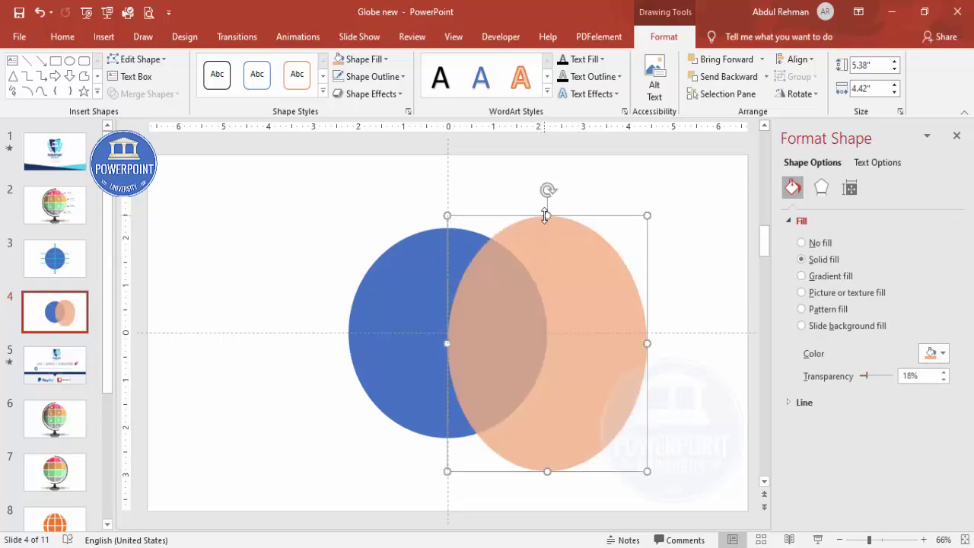
left_click_drag(545, 215, 543, 197)
left_click_drag(539, 271, 474, 317)
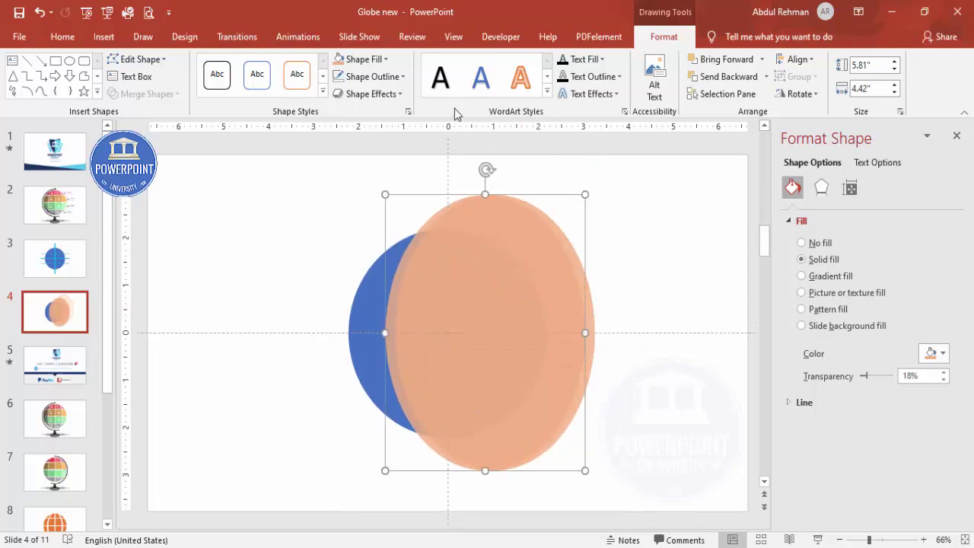
Fill the ellipse yellow, send it behind the orange one and nudge it slightly left.
left_click(360, 59)
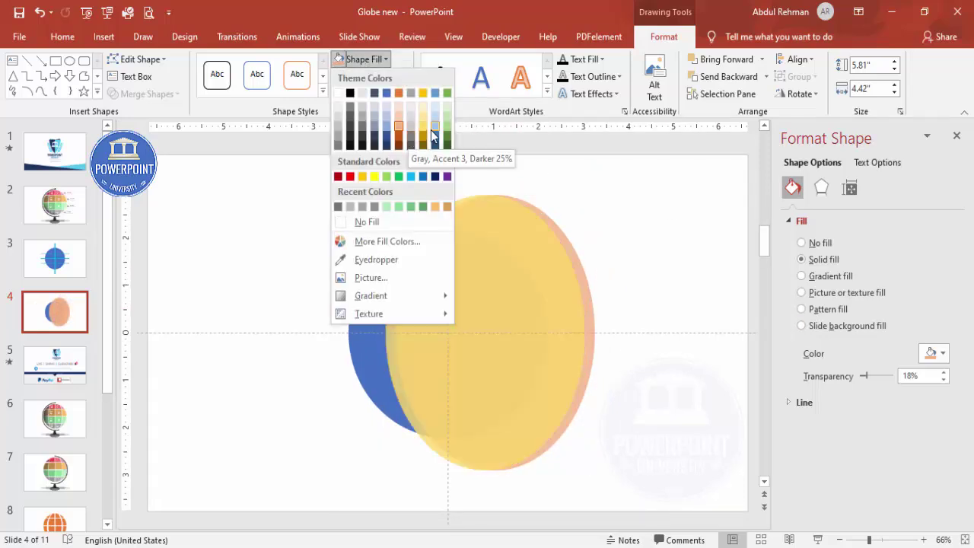
left_click(373, 177)
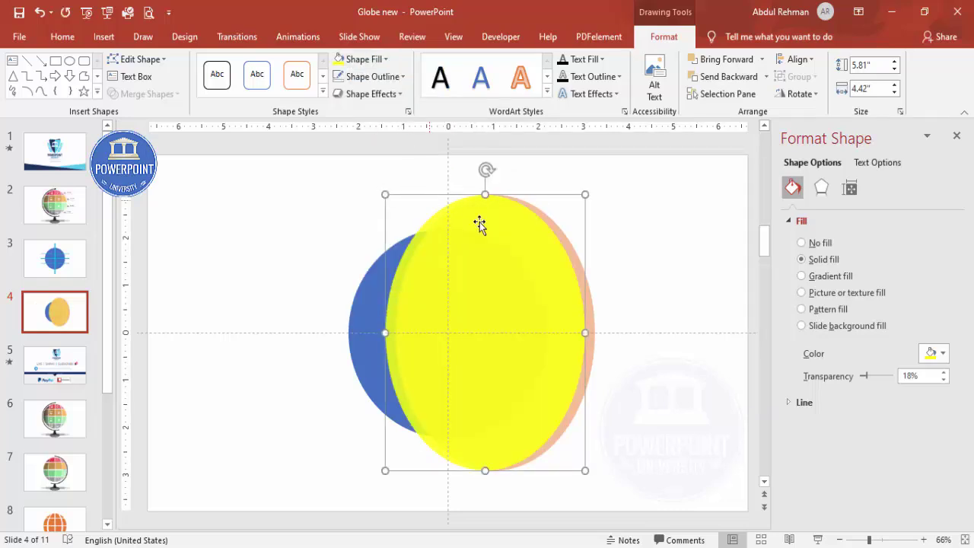
left_click(728, 80)
left_click_drag(441, 212, 446, 214)
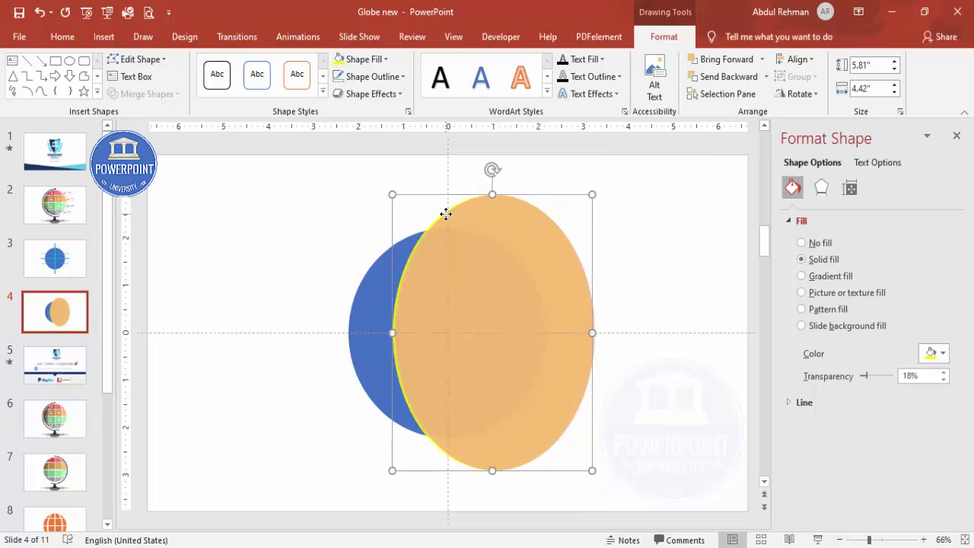
key("ctrl+Left")
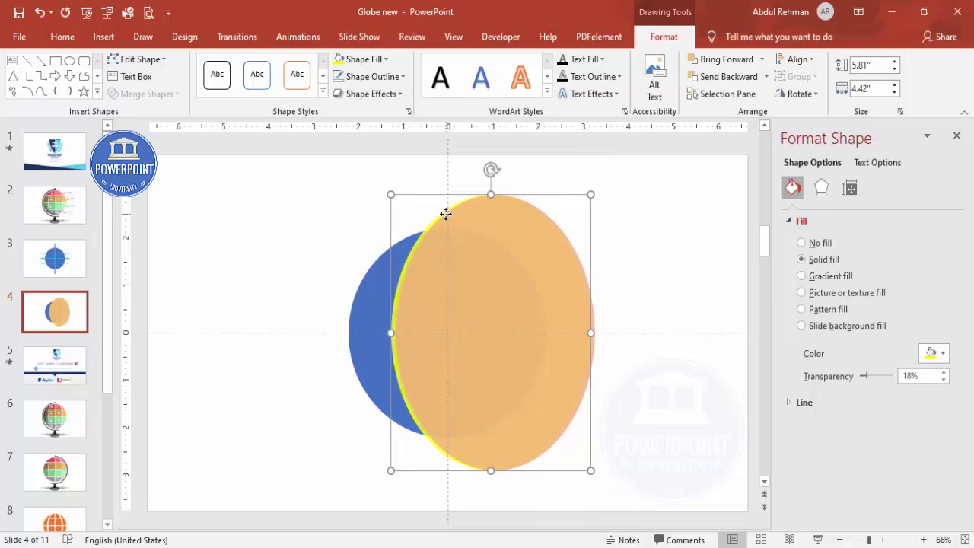
key("ctrl+Left")
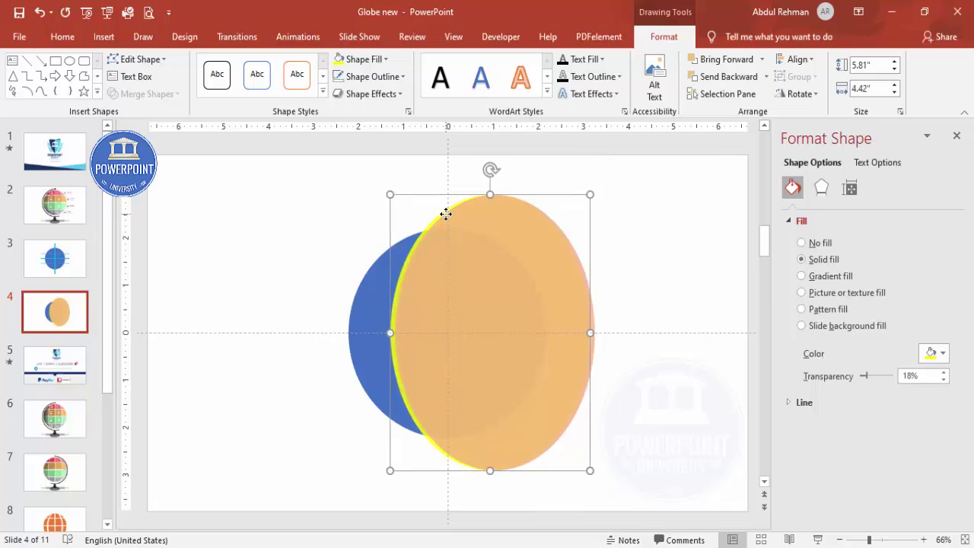
left_click(374, 291)
left_click(622, 284)
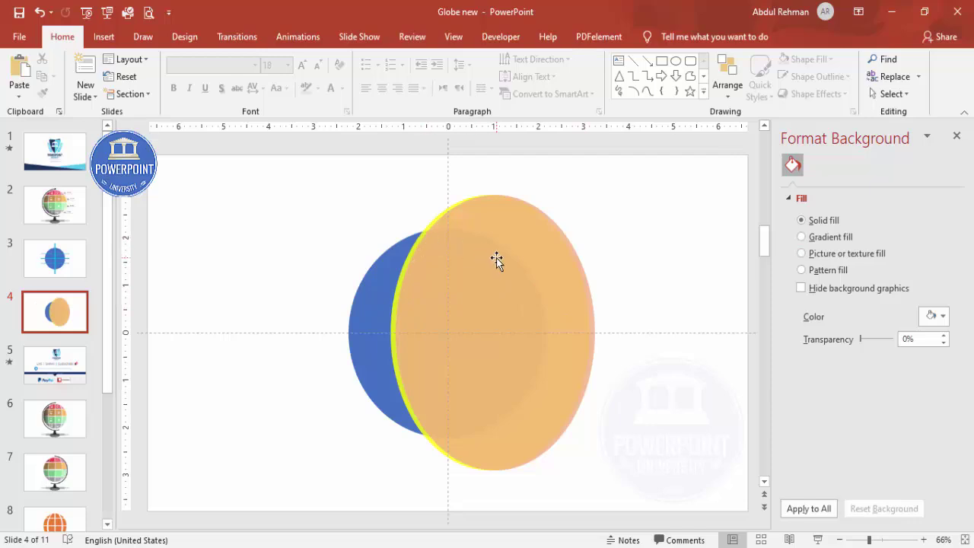
Select the blue circle and orange ellipse and apply Merge Shapes Subtract, undoing an initial Intersect.
left_click(368, 293)
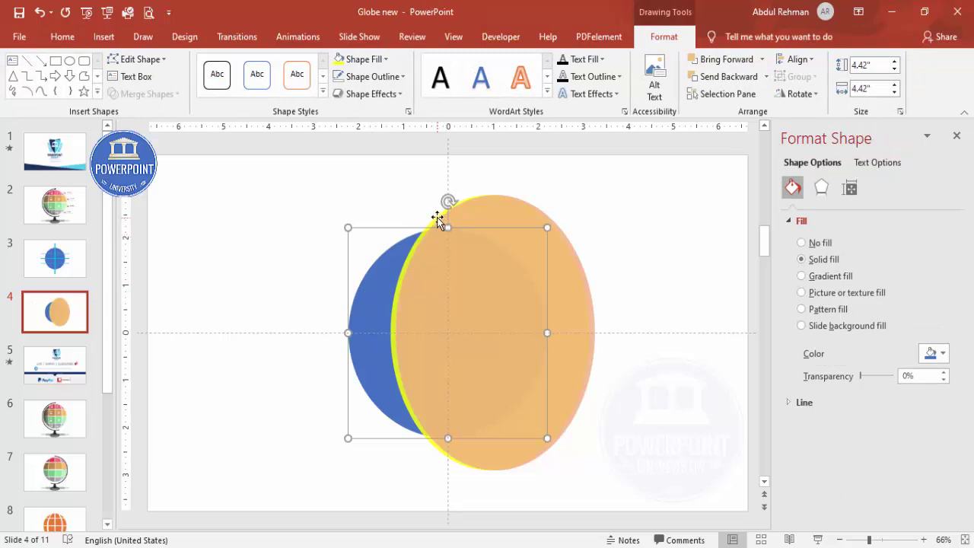
left_click(438, 219, "shift")
left_click(145, 94)
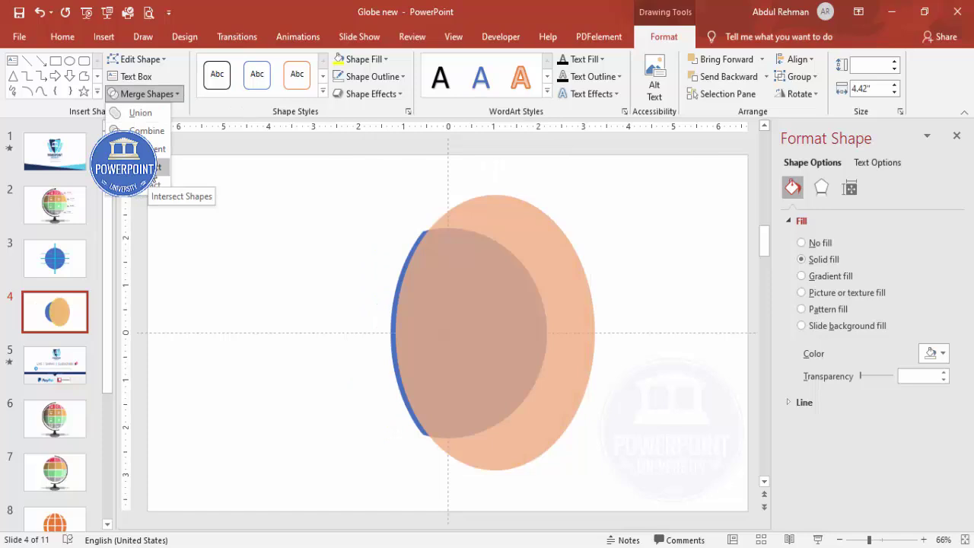
left_click(156, 167)
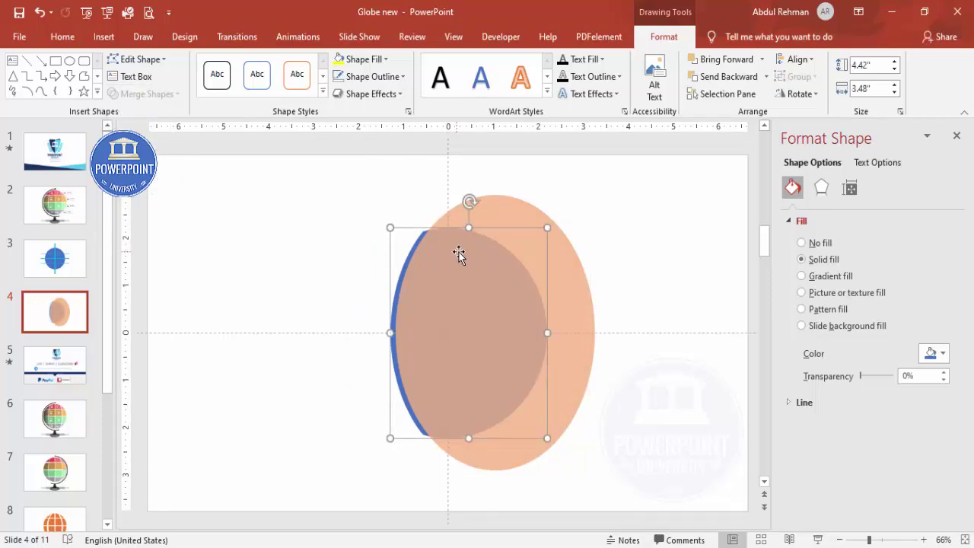
key("ctrl+z")
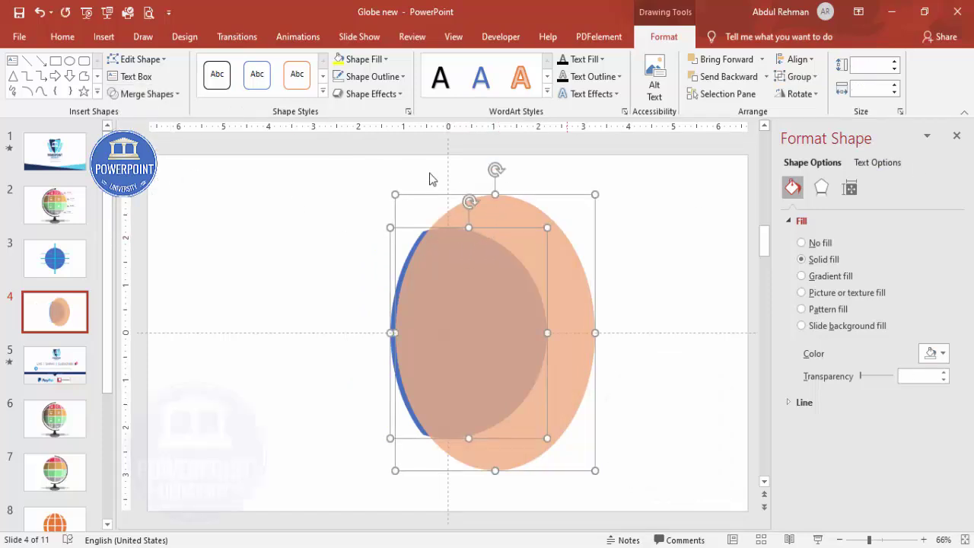
left_click(147, 93)
left_click(157, 185)
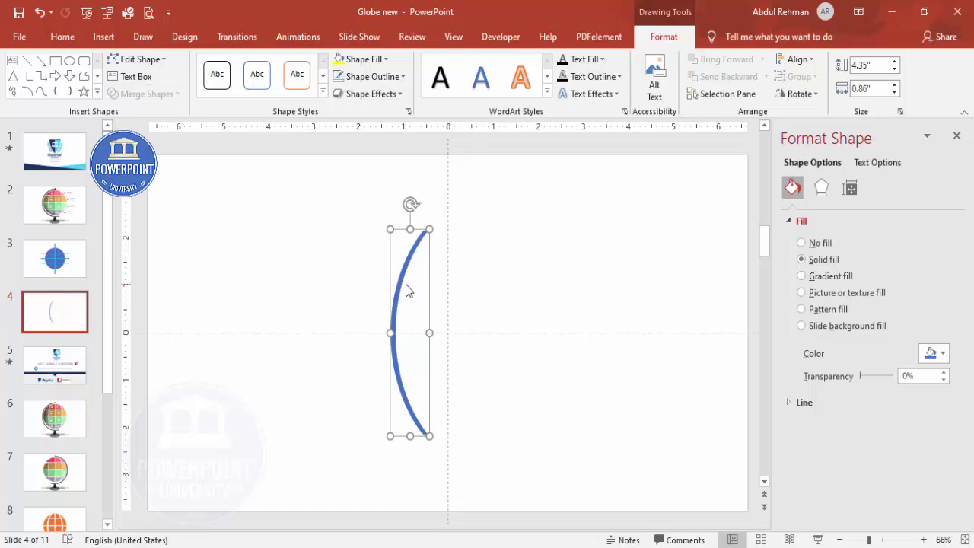
Paste the arc onto slide 3, fill it yellow and stretch it to 4.76" along the circle's left edge.
left_click(70, 268)
key("ctrl+v")
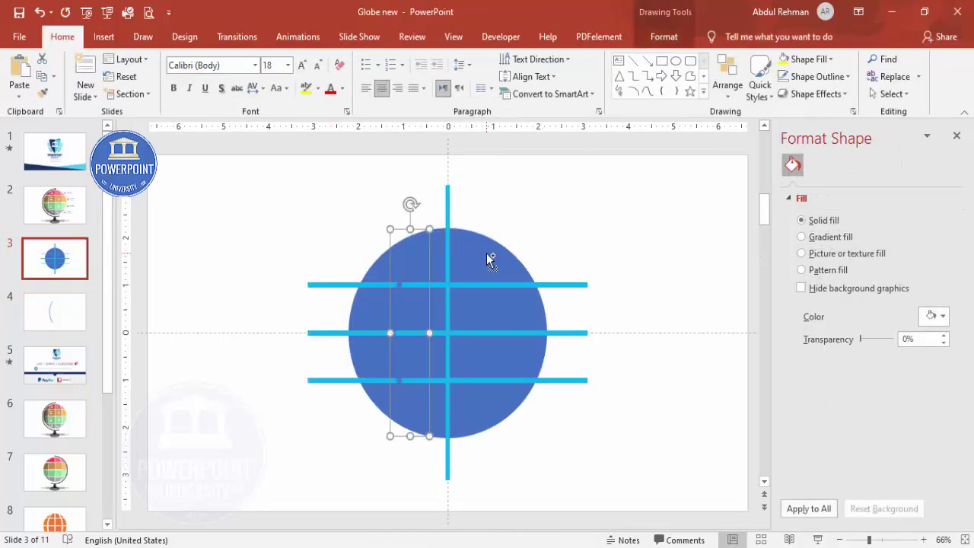
left_click(663, 37)
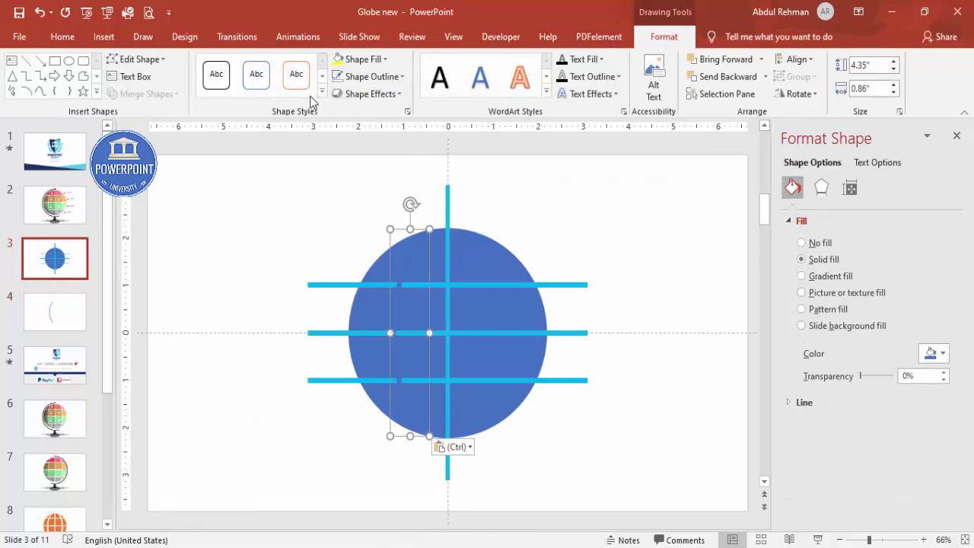
left_click(339, 59)
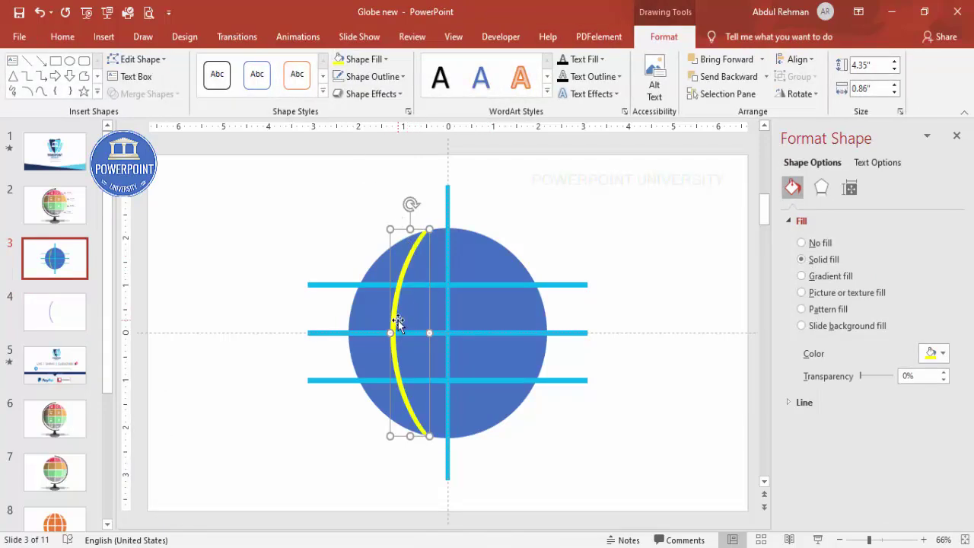
left_click_drag(393, 326, 384, 319)
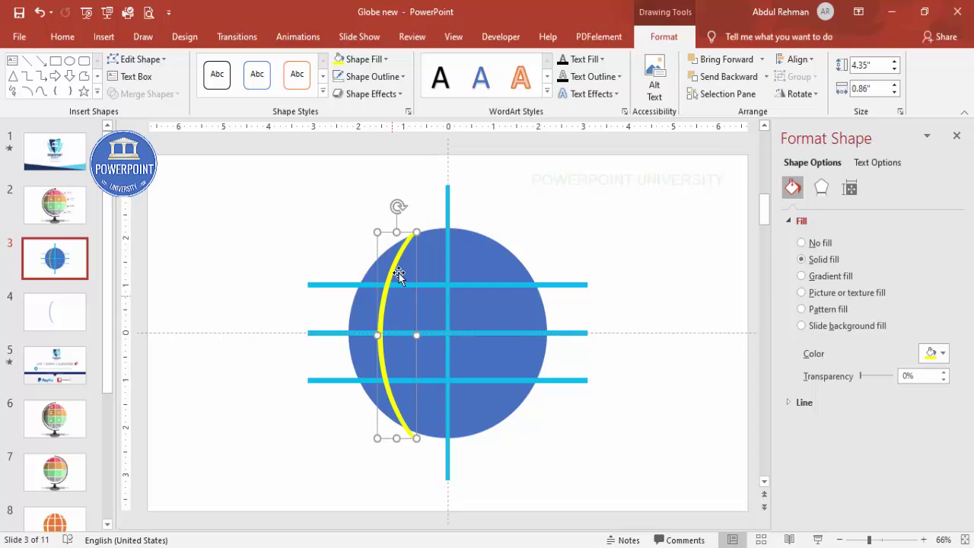
left_click_drag(398, 222, 399, 221)
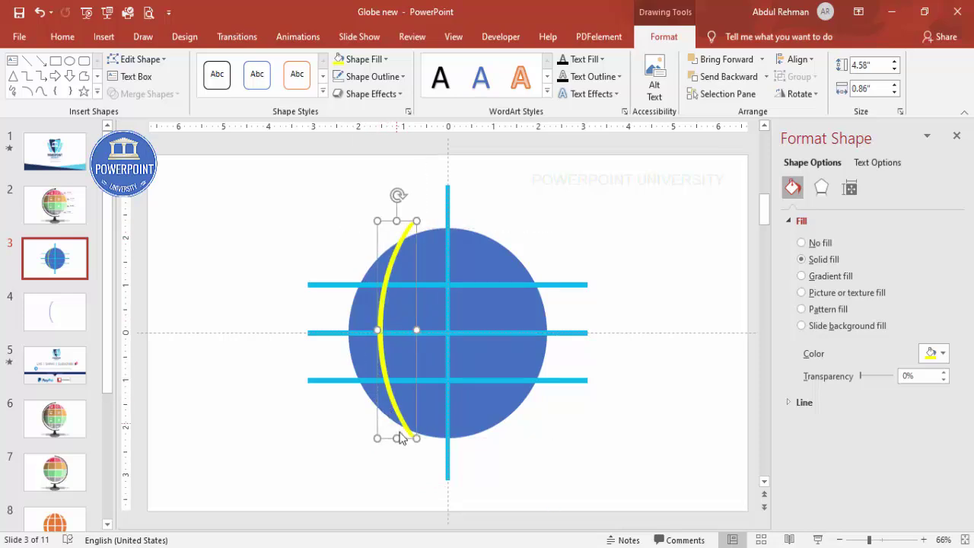
left_click_drag(395, 438, 393, 446)
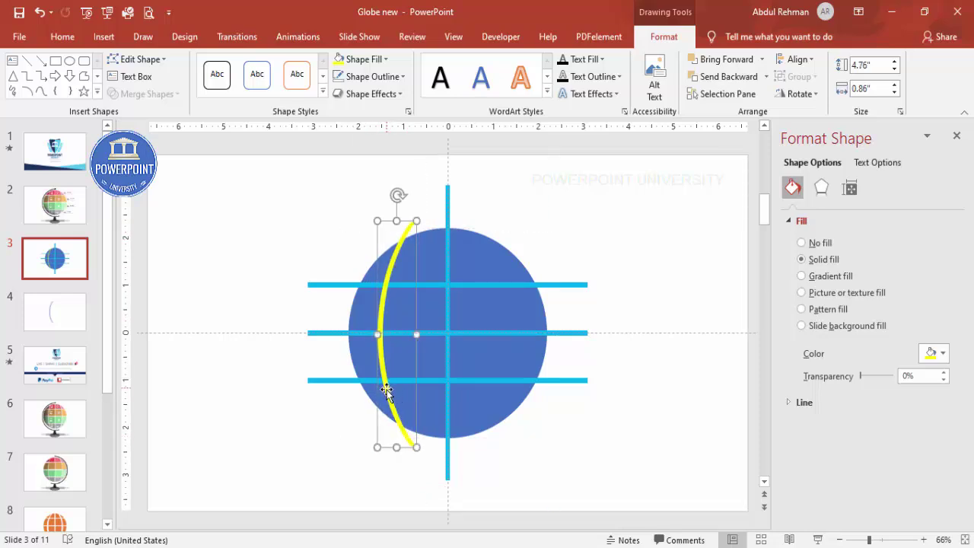
left_click_drag(395, 391, 394, 396)
Duplicate the yellow arc, flip it horizontally and place it on the circle's right side.
key("ctrl+d")
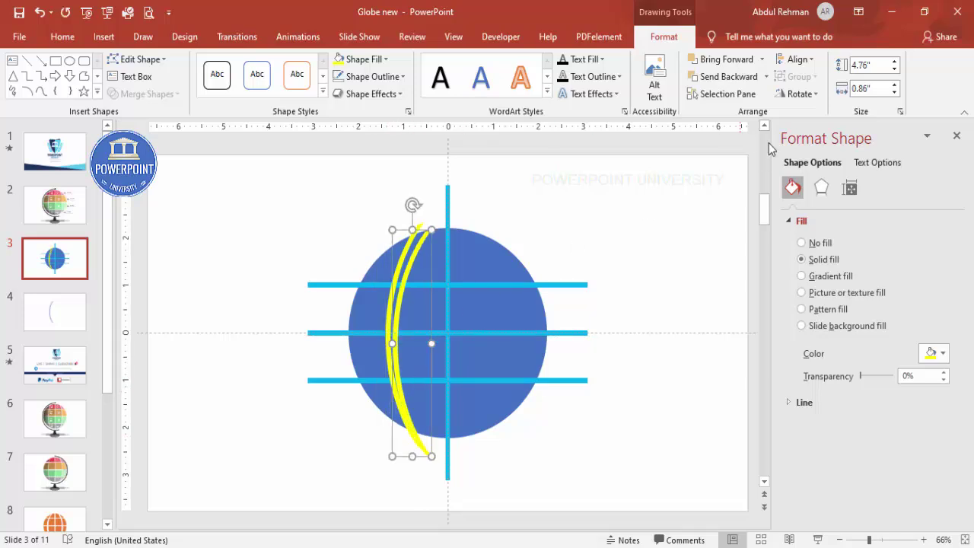
left_click(799, 94)
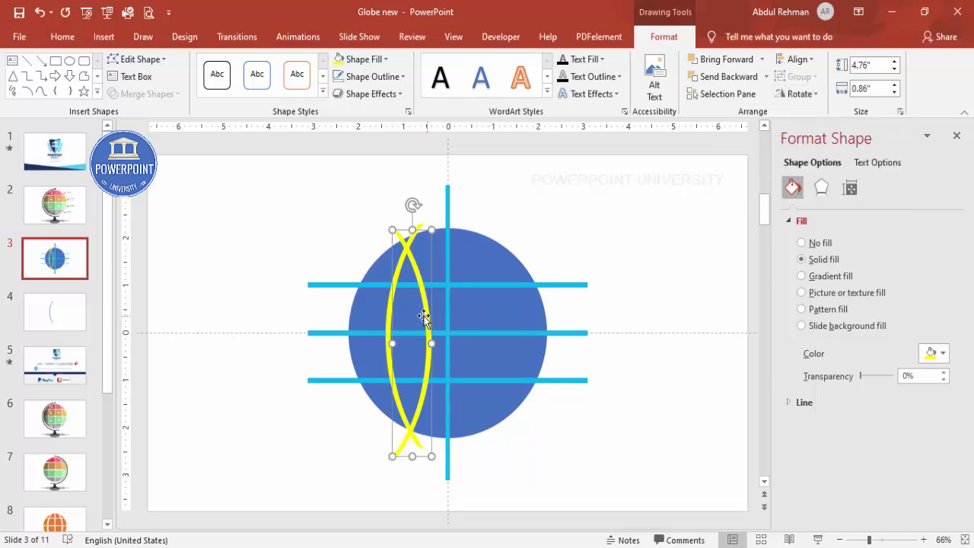
left_click_drag(428, 313, 515, 305)
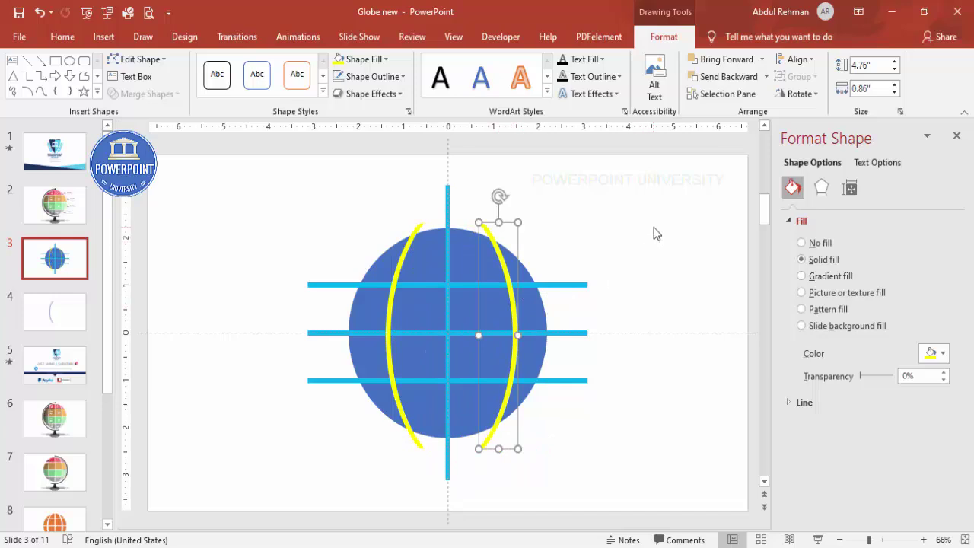
left_click(654, 232)
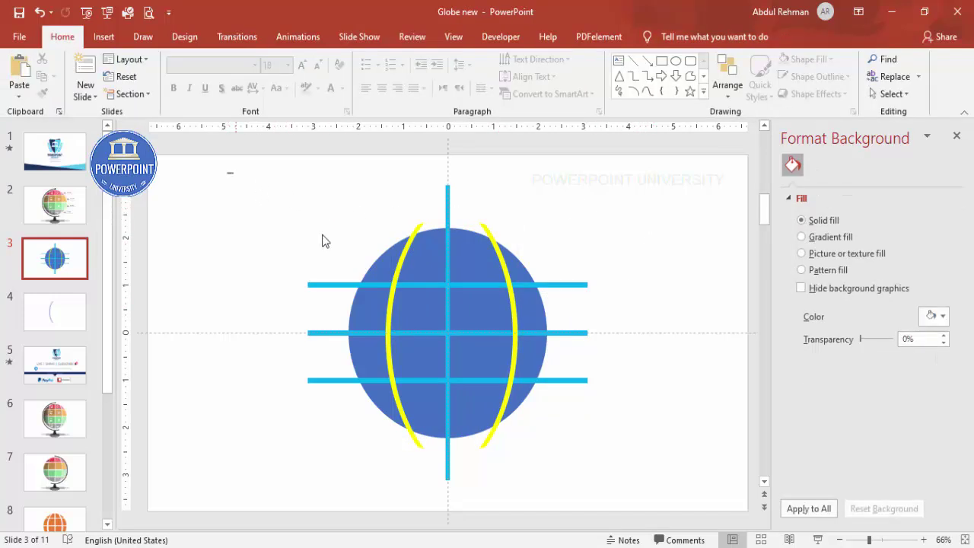
Select every shape with Ctrl+A and apply Merge Shapes Fragment to split the globe.
left_click_drag(227, 172, 658, 499)
left_click(642, 395)
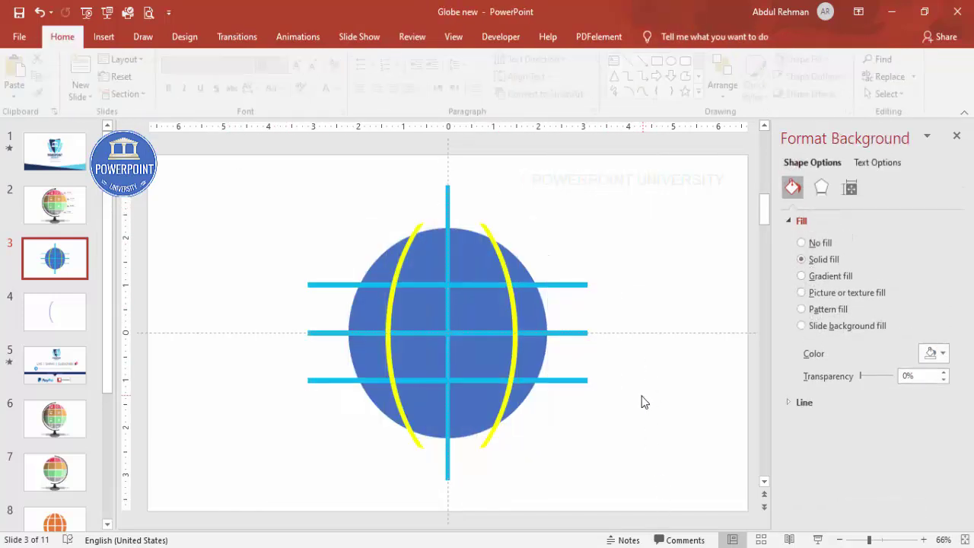
key("ctrl+a")
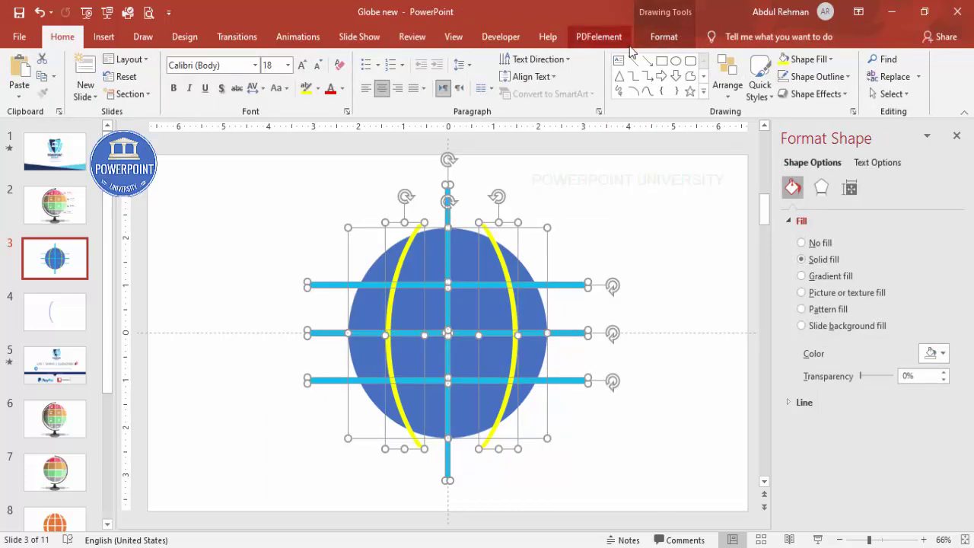
left_click(662, 36)
left_click(167, 94)
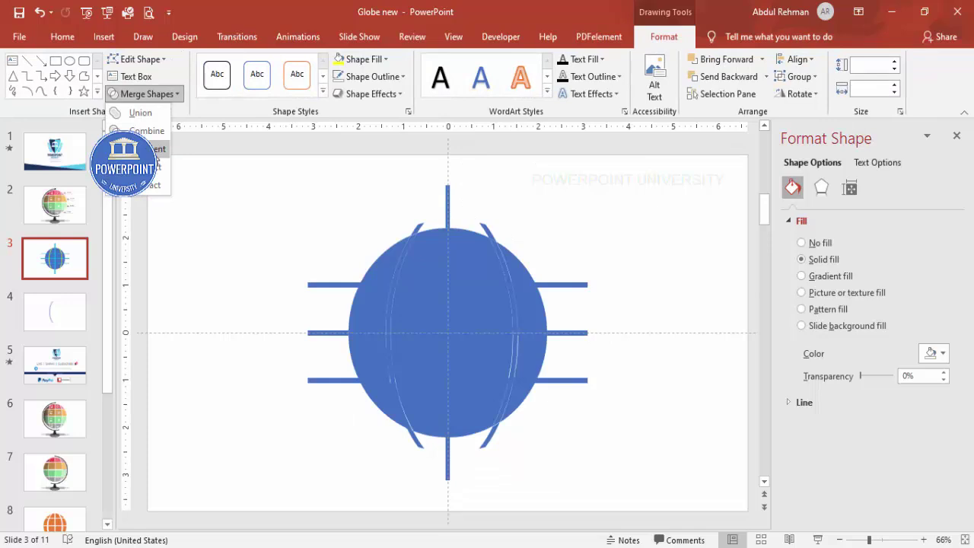
left_click(156, 152)
left_click(601, 228)
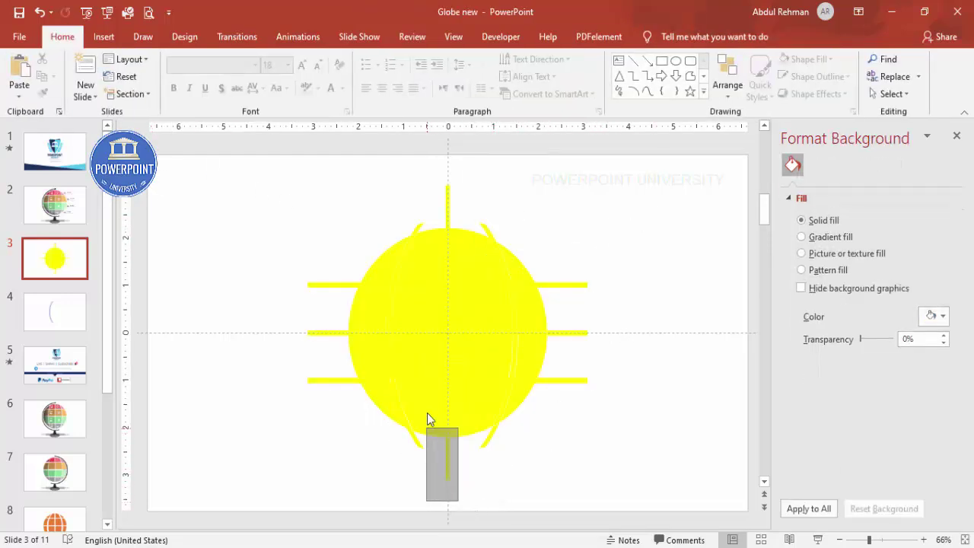
Delete the fragments of the centre vertical bar and the middle, upper and lower horizontal bars.
left_click_drag(426, 412, 433, 155)
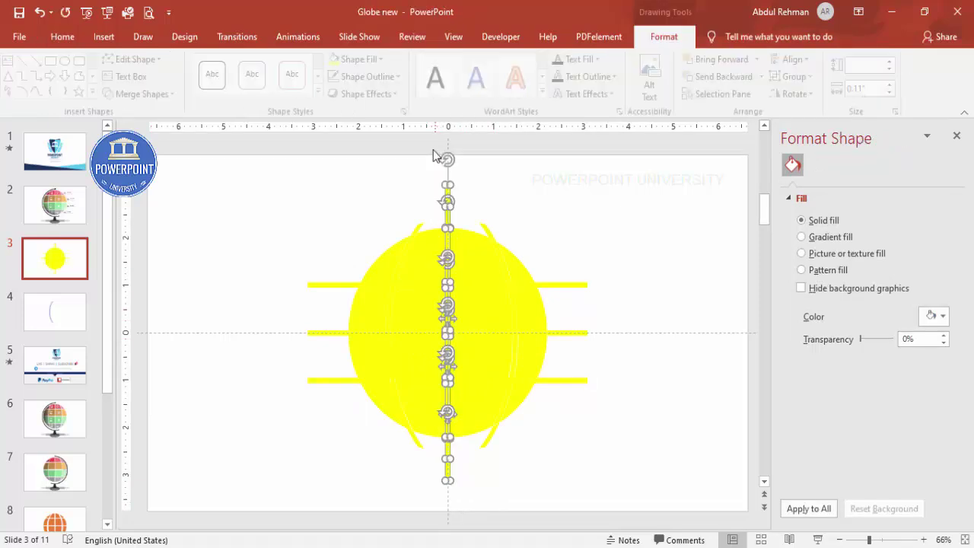
key("Delete")
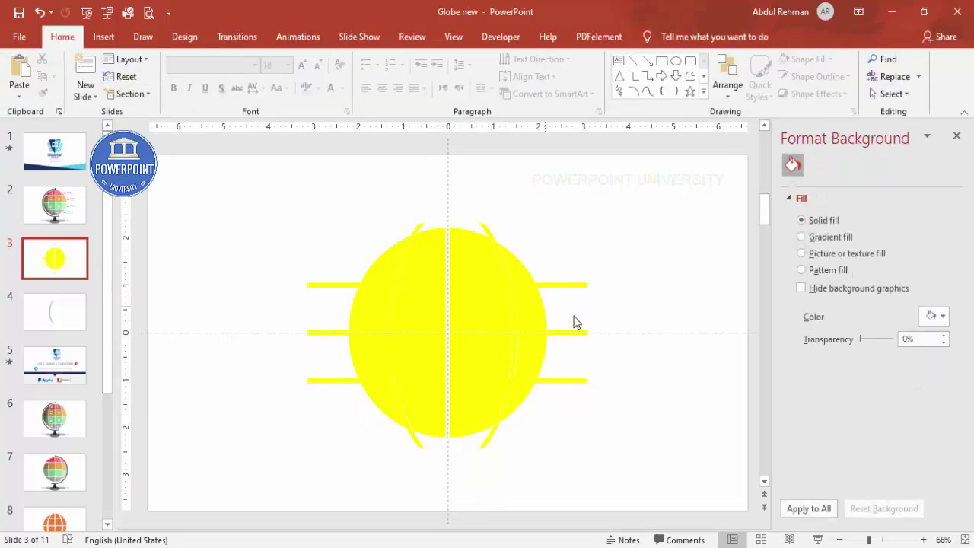
left_click_drag(648, 314, 271, 347)
key("Delete")
left_click_drag(258, 271, 633, 302)
key("Delete")
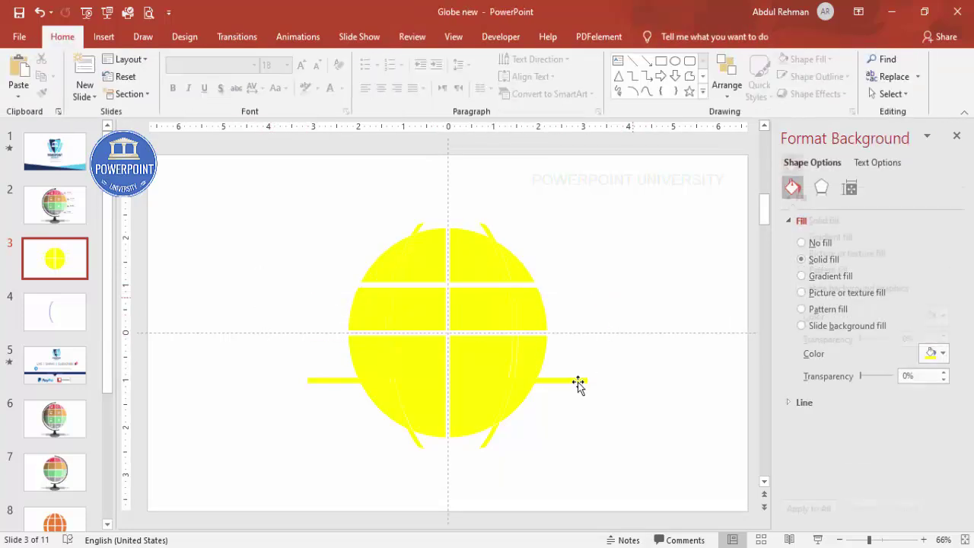
left_click_drag(634, 371, 267, 406)
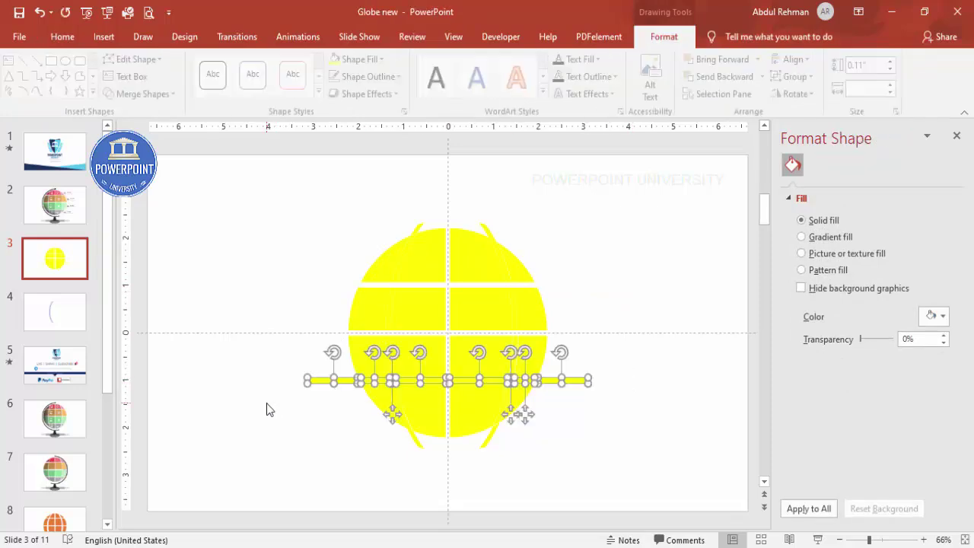
key("Delete")
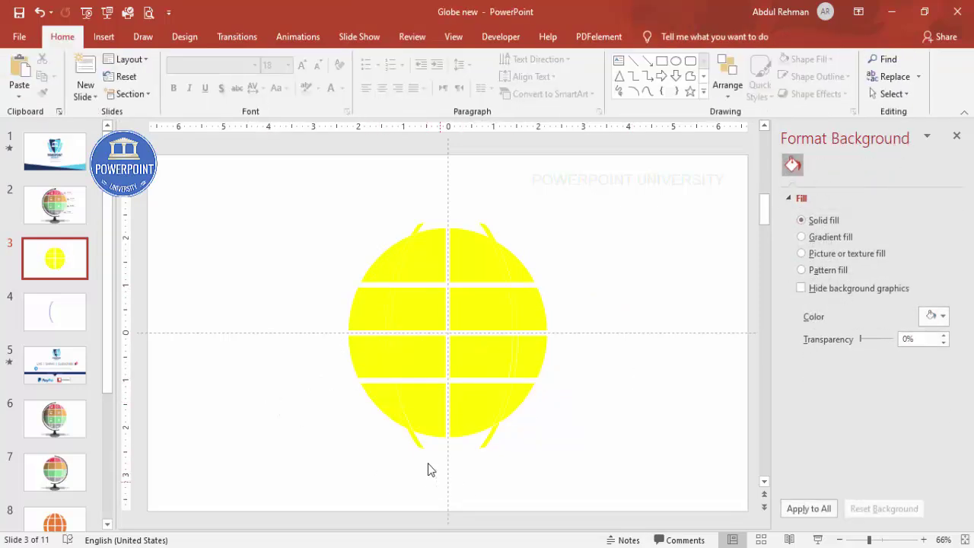
left_click_drag(440, 483, 436, 452)
key("Delete")
key("Delete")
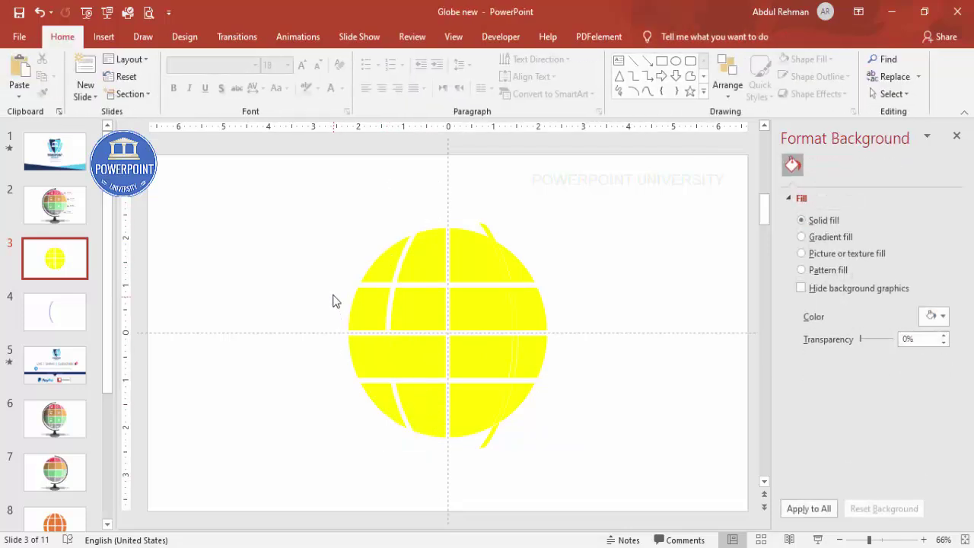
Delete the thin slivers along the left arc, undoing an over-deletion.
left_click_drag(332, 294, 435, 432)
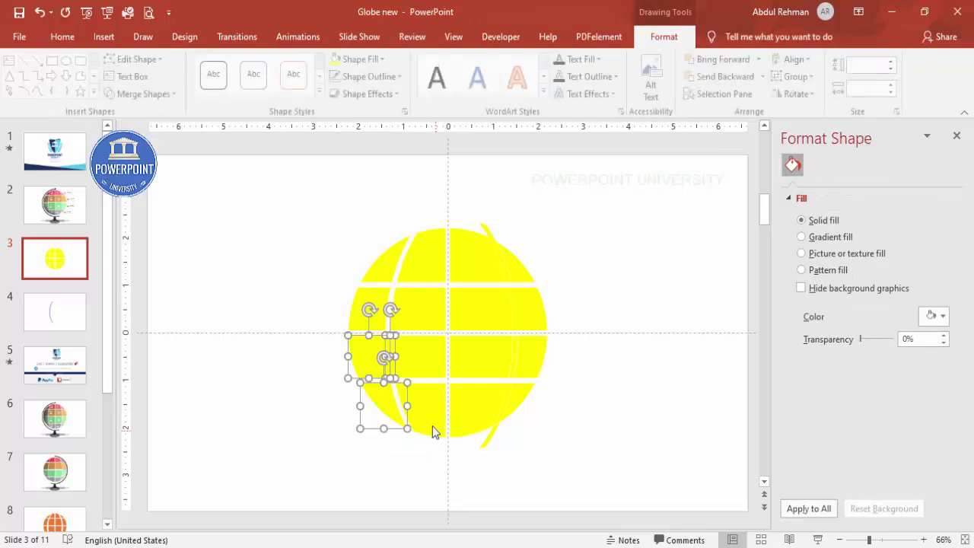
left_click(394, 429, "shift")
key("Delete")
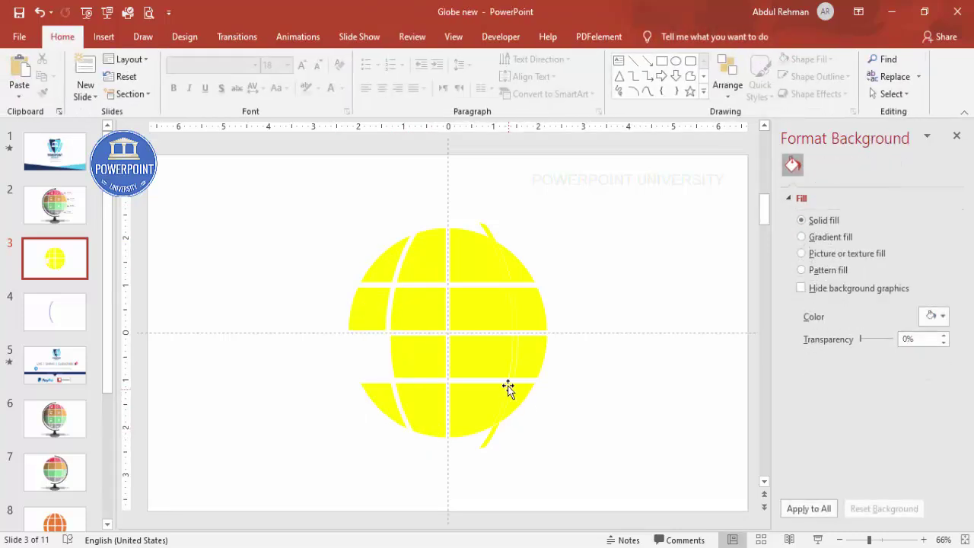
key("ctrl+z")
left_click(389, 446)
left_click_drag(413, 462, 370, 289)
key("Delete")
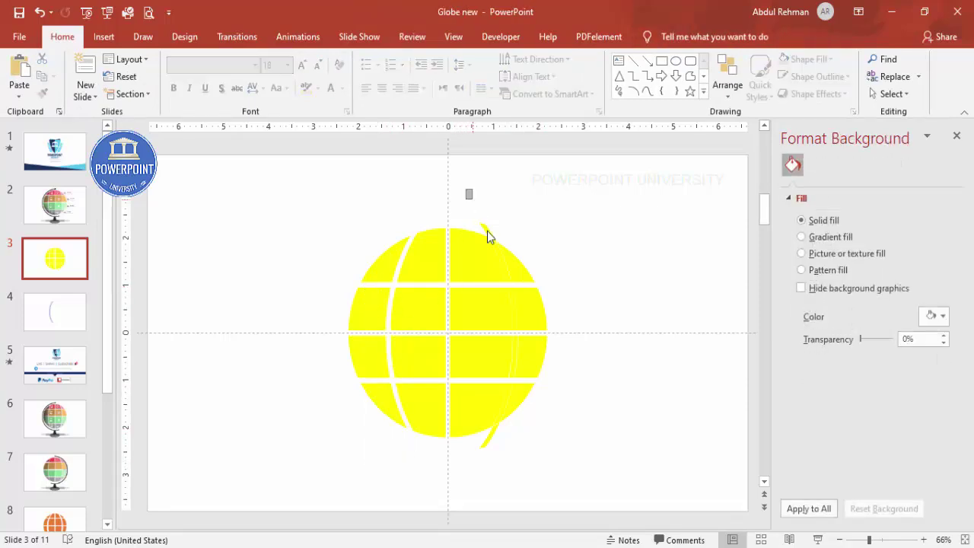
Delete the right arc pieces and remaining stray slivers on the globe's right side.
left_click_drag(487, 231, 531, 335)
key("Delete")
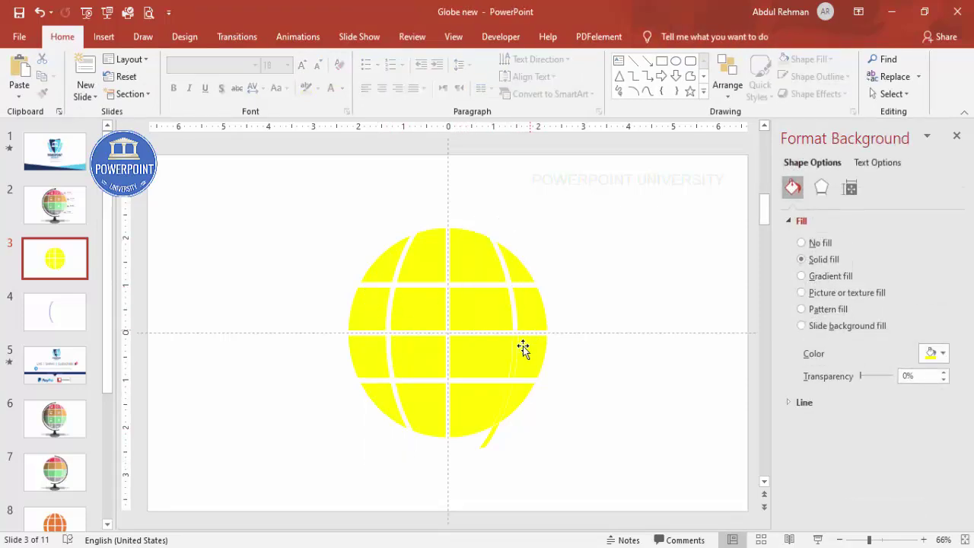
left_click_drag(561, 419, 477, 335)
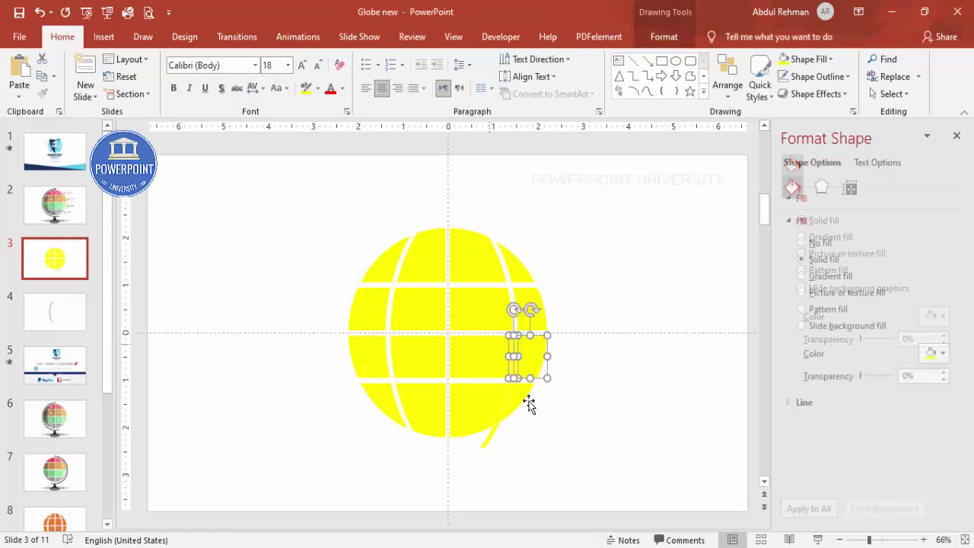
key("Delete")
left_click_drag(514, 488, 461, 294)
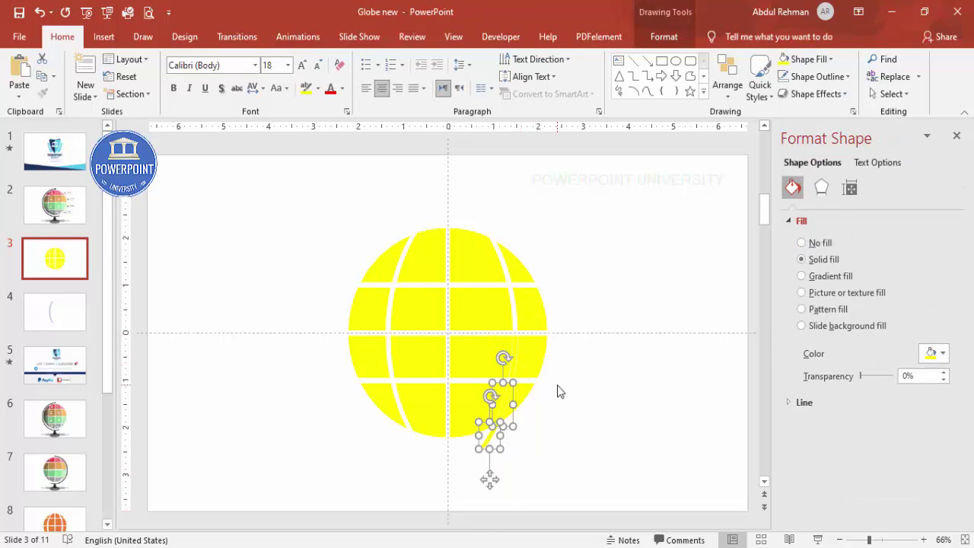
key("Delete")
left_click_drag(528, 449, 478, 287)
key("Delete")
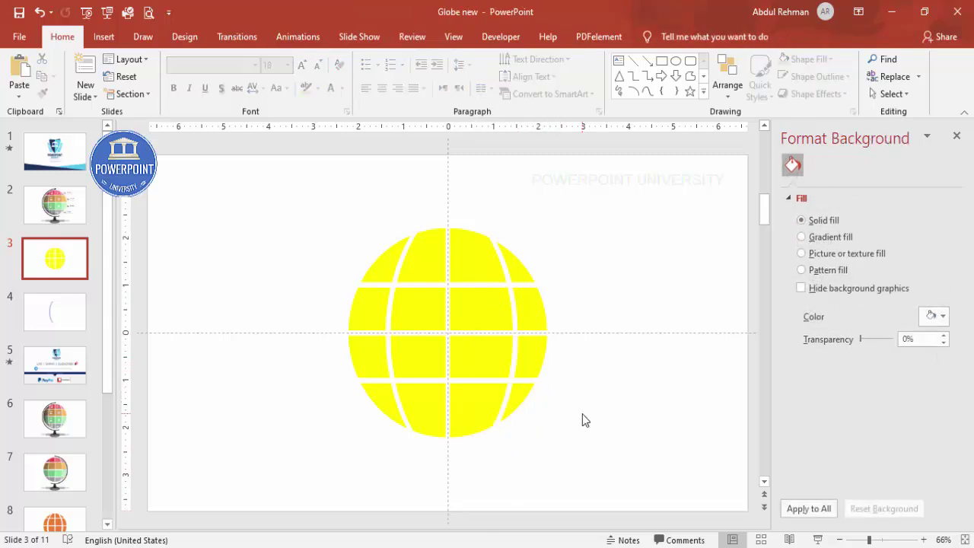